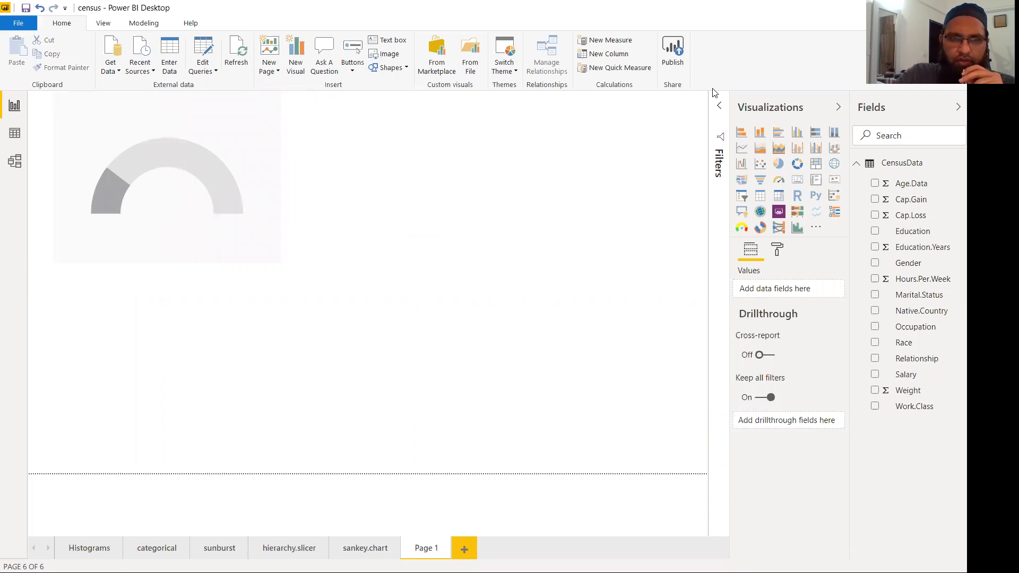
Step: Assign Hours.Per.Week as the empty gauge's value and aggregate it by Average
{"action": "left_click", "coordinate": [196, 218]}
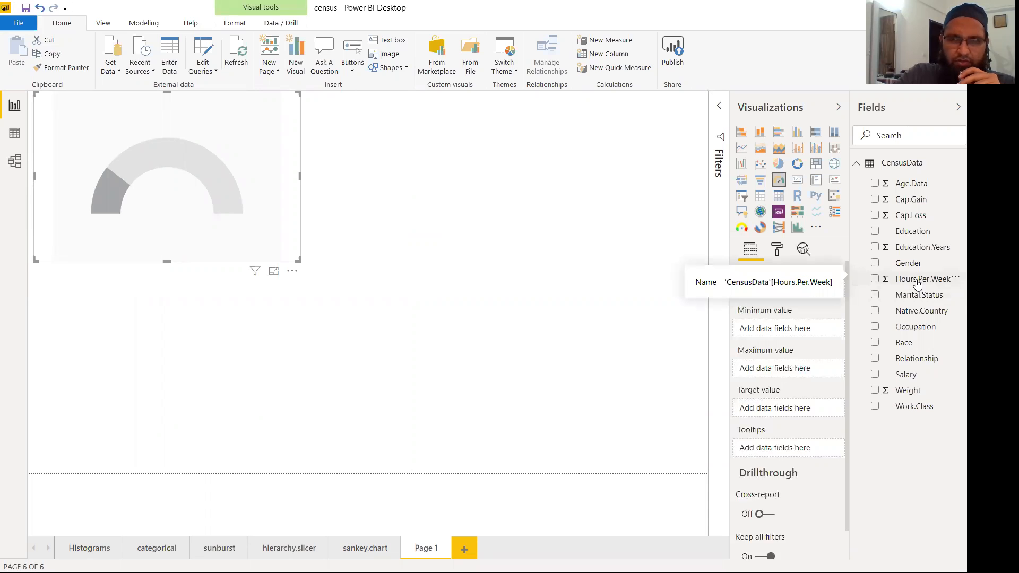
{"action": "left_click_drag", "start_coordinate": [917, 285], "coordinate": [295, 264]}
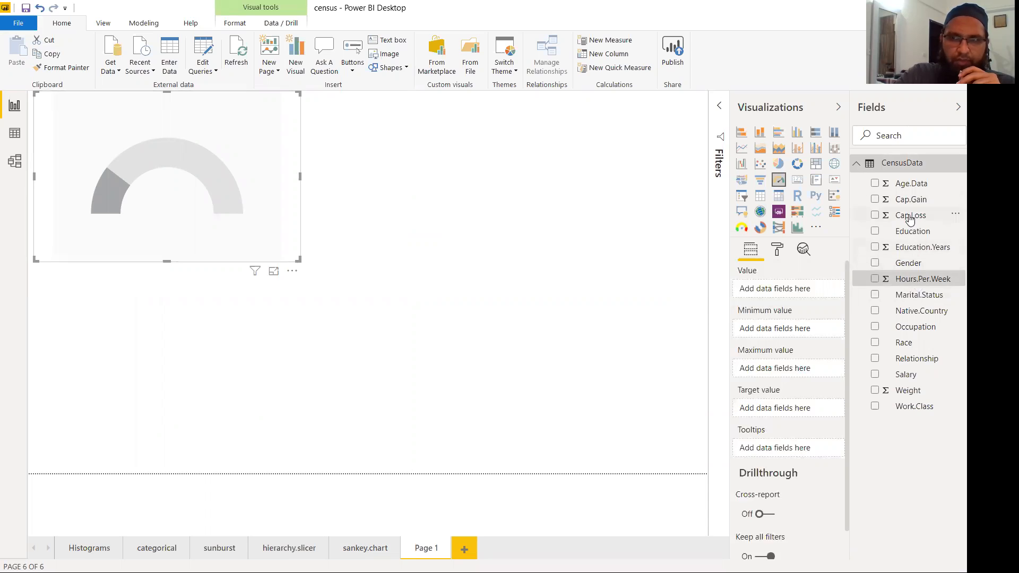
{"action": "left_click_drag", "start_coordinate": [921, 282], "coordinate": [799, 291]}
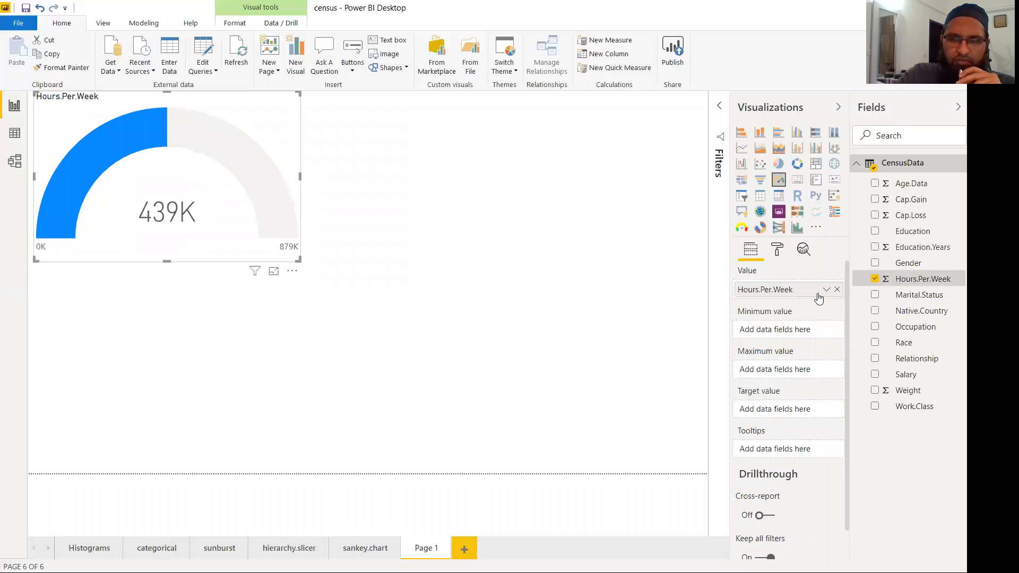
{"action": "left_click", "coordinate": [826, 291]}
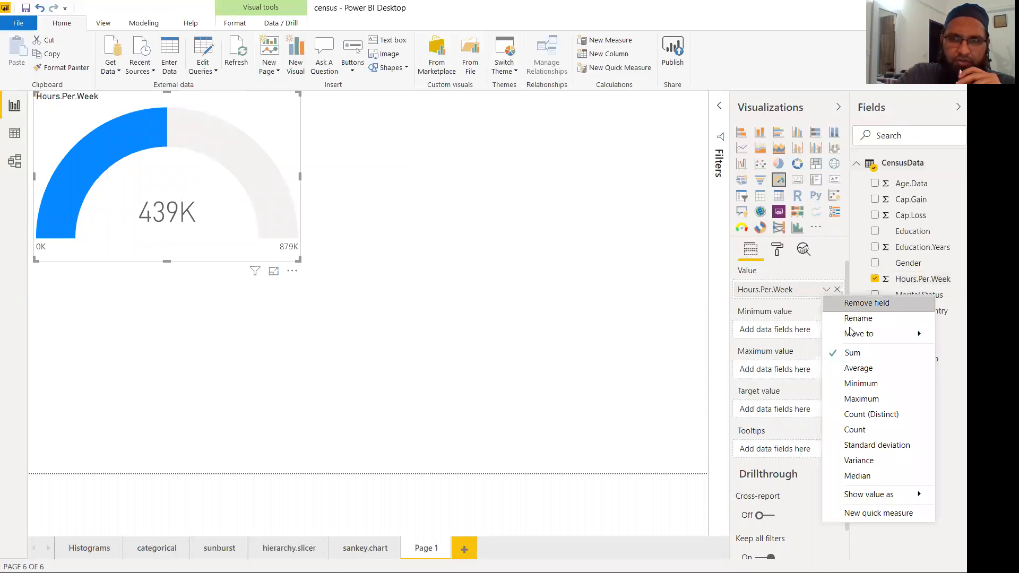
{"action": "left_click", "coordinate": [860, 368]}
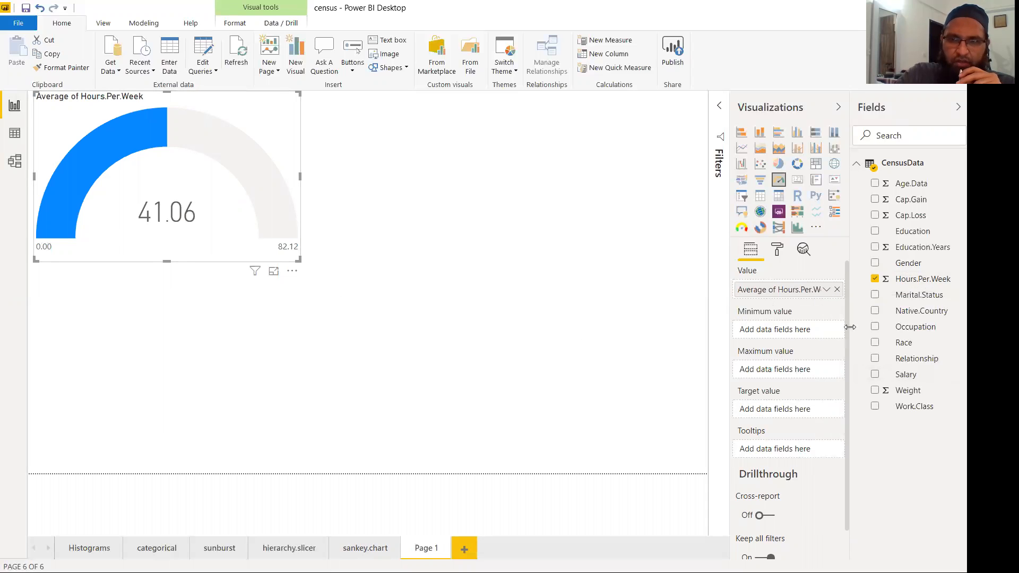
Step: Set the gauge's minimum value to the Minimum of Hours.Per.Week and its maximum value to the Maximum of Hours.Per.Week
{"action": "left_click_drag", "start_coordinate": [910, 285], "coordinate": [780, 332]}
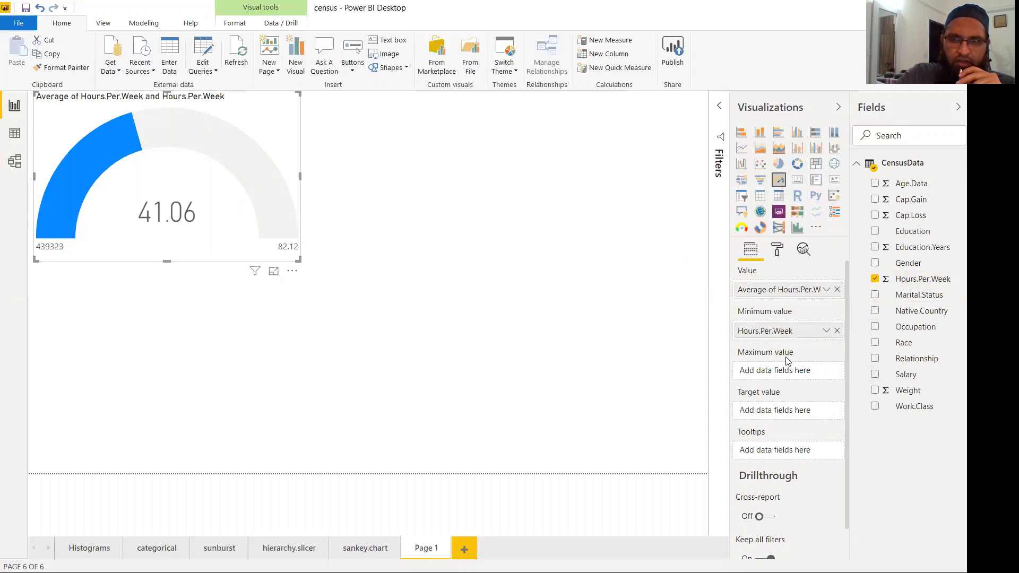
{"action": "left_click", "coordinate": [827, 330]}
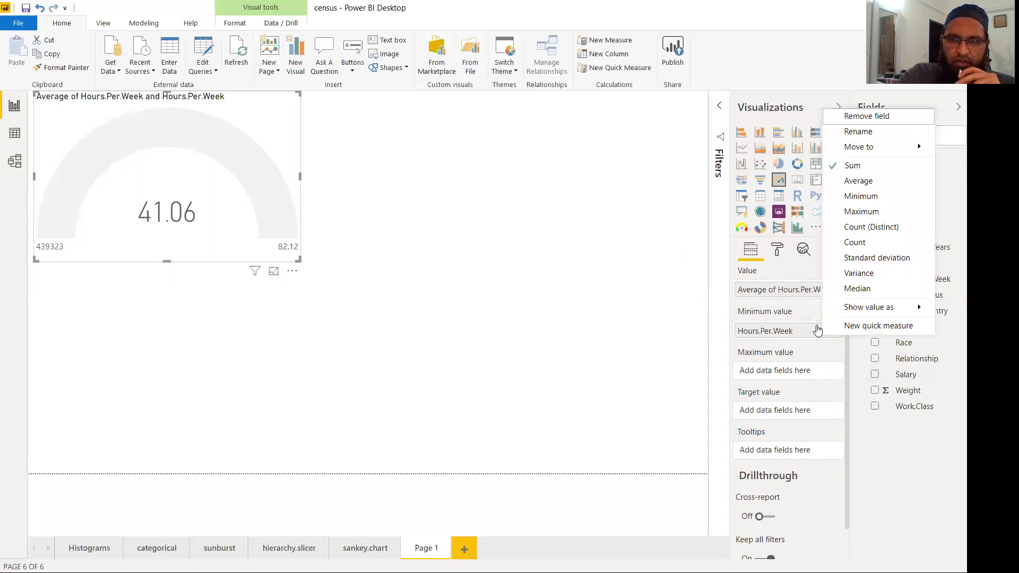
{"action": "left_click", "coordinate": [855, 197]}
{"action": "left_click_drag", "start_coordinate": [915, 285], "coordinate": [810, 387]}
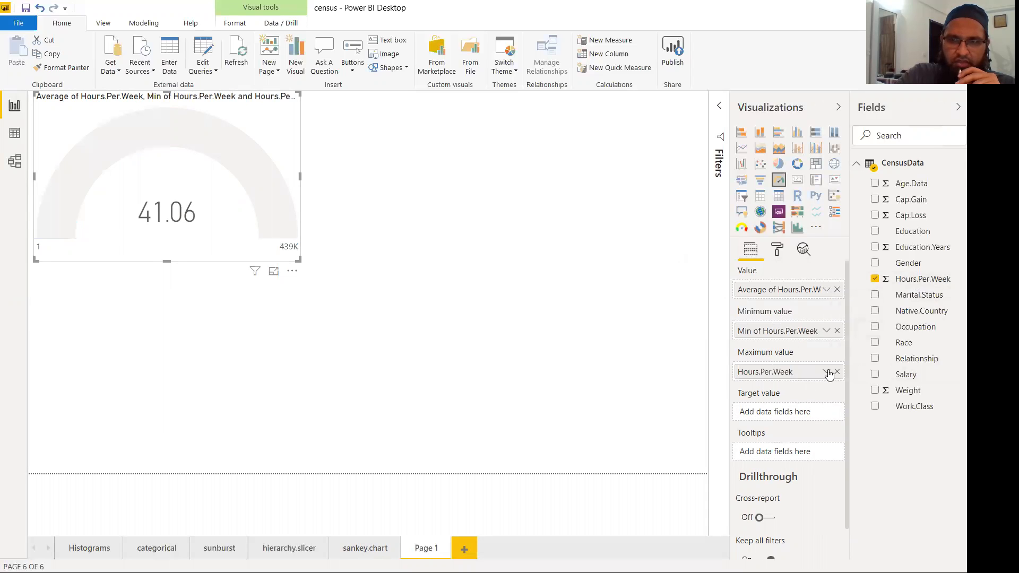
{"action": "left_click", "coordinate": [826, 372]}
{"action": "left_click", "coordinate": [861, 252]}
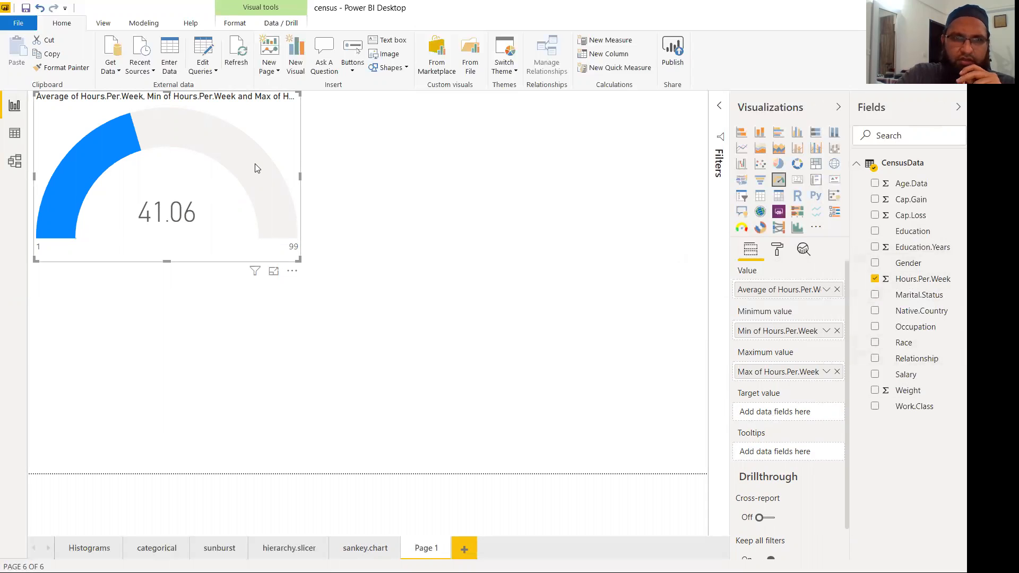
{"action": "mouse_move", "coordinate": [257, 169]}
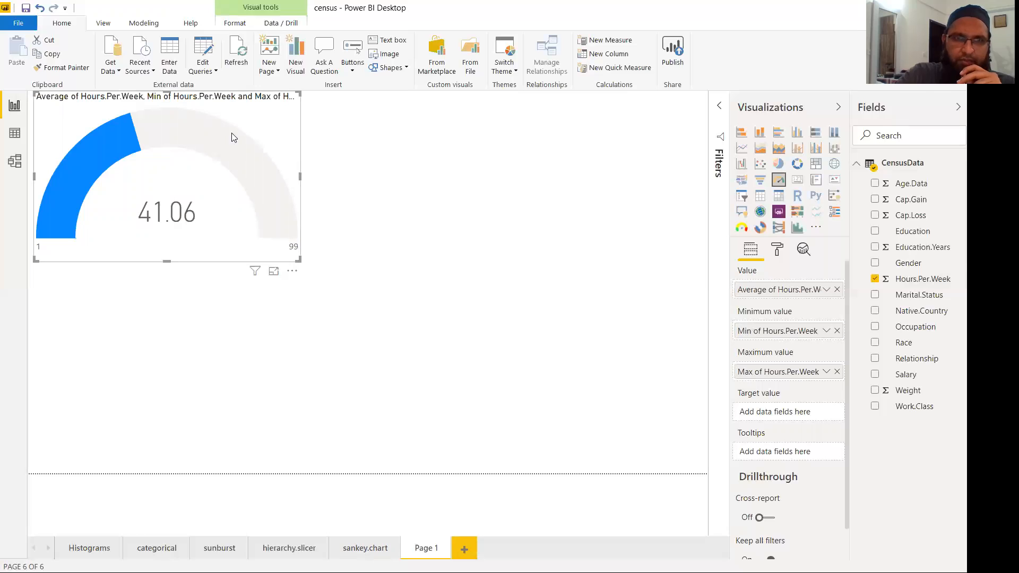
{"action": "mouse_move", "coordinate": [221, 162]}
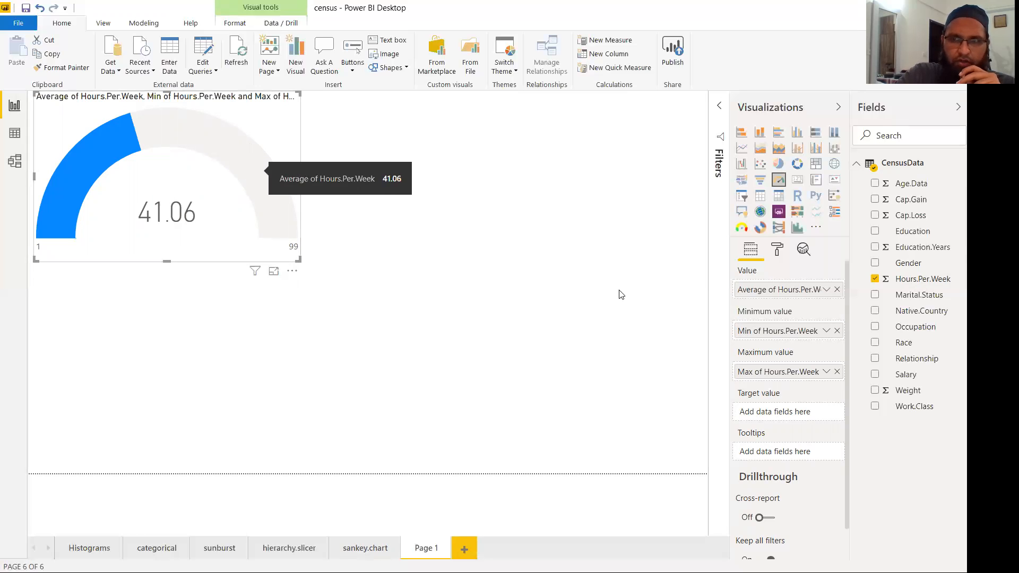
Step: Set the gauge axis target of the Hours.Per.Week gauge to 52
{"action": "left_click", "coordinate": [777, 251]}
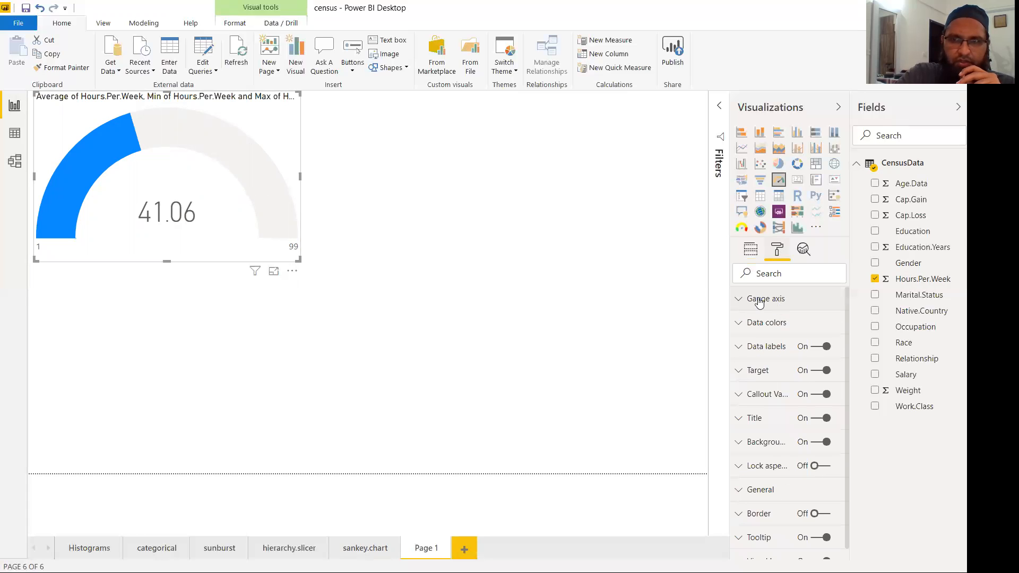
{"action": "left_click", "coordinate": [762, 306]}
{"action": "left_click", "coordinate": [773, 334]}
{"action": "type", "text": "52"}
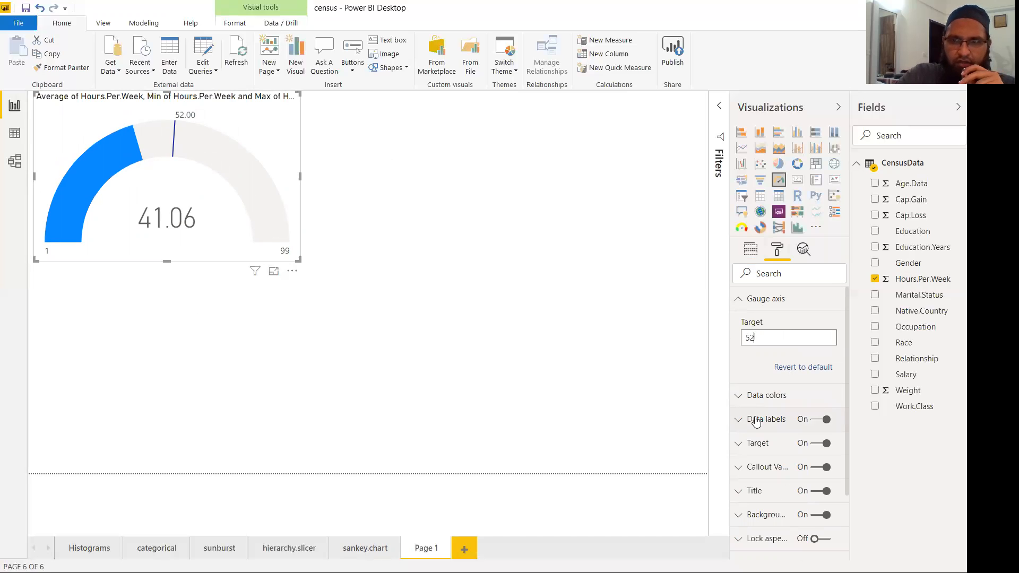
Step: Format the gauge's target label with the red theme color and a text size of 15 pt
{"action": "scroll", "coordinate": [750, 422], "scroll_direction": "down", "scroll_amount": 2}
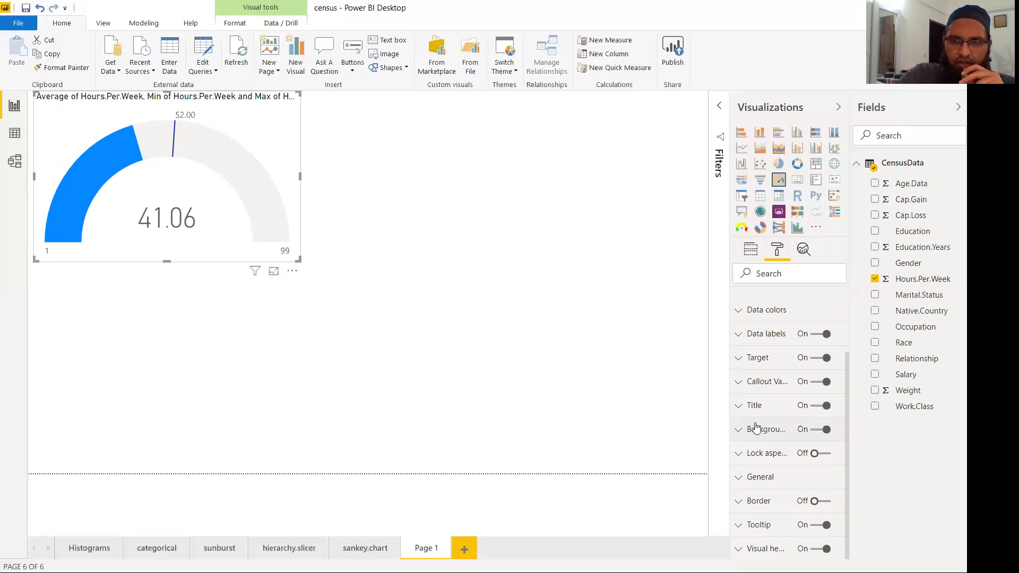
{"action": "left_click", "coordinate": [741, 366]}
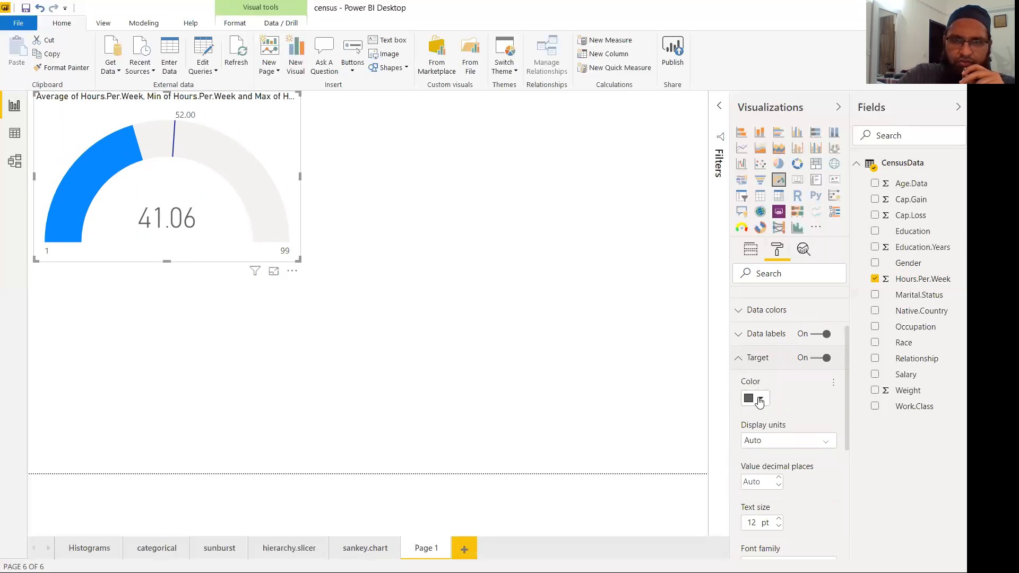
{"action": "left_click", "coordinate": [760, 399]}
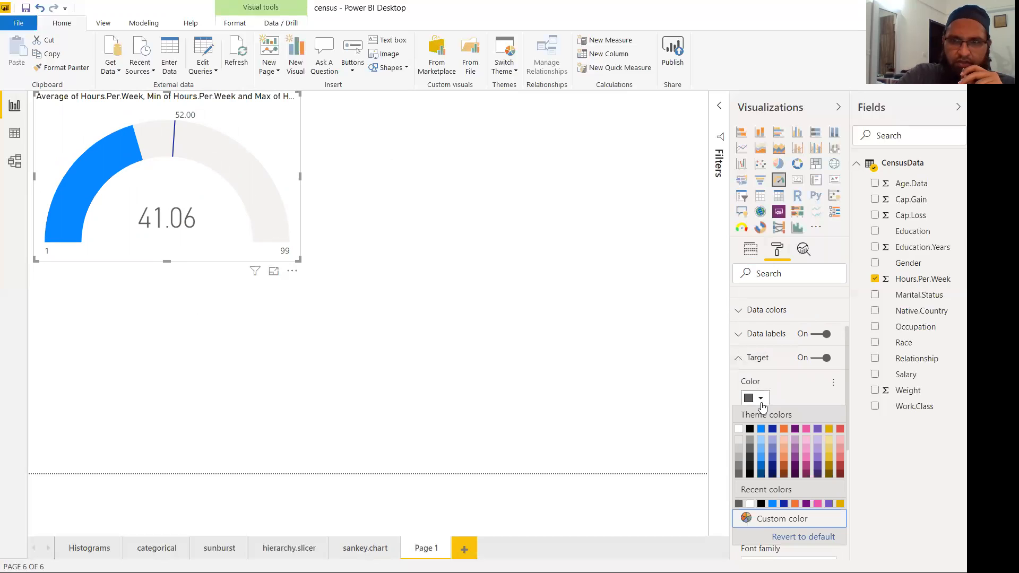
{"action": "left_click", "coordinate": [840, 430]}
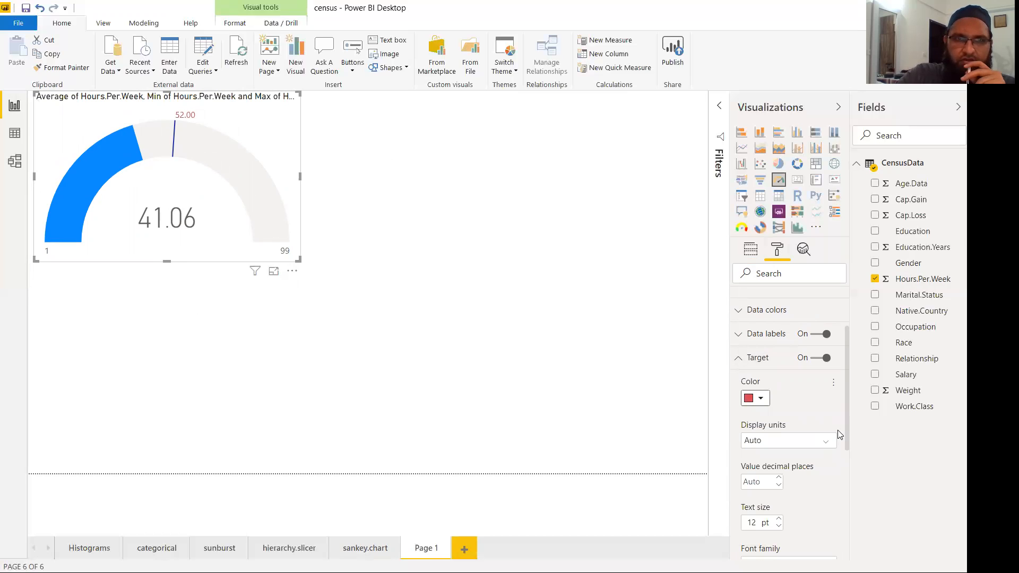
{"action": "scroll", "coordinate": [781, 455], "scroll_direction": "down", "scroll_amount": 2}
{"action": "scroll", "coordinate": [781, 451], "scroll_direction": "down", "scroll_amount": 1}
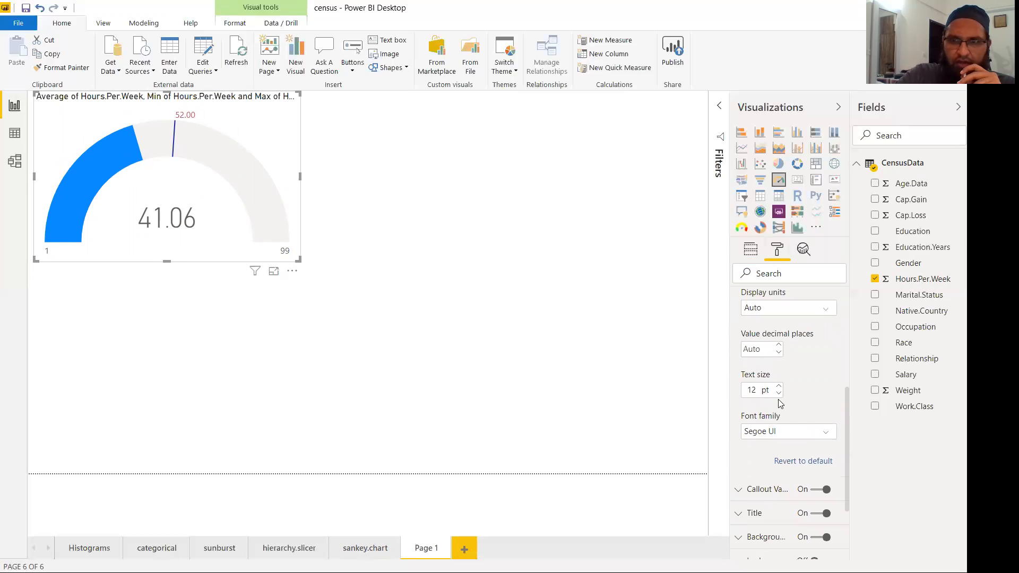
{"action": "left_click", "coordinate": [777, 389]}
{"action": "left_click", "coordinate": [777, 388]}
{"action": "left_click", "coordinate": [777, 388]}
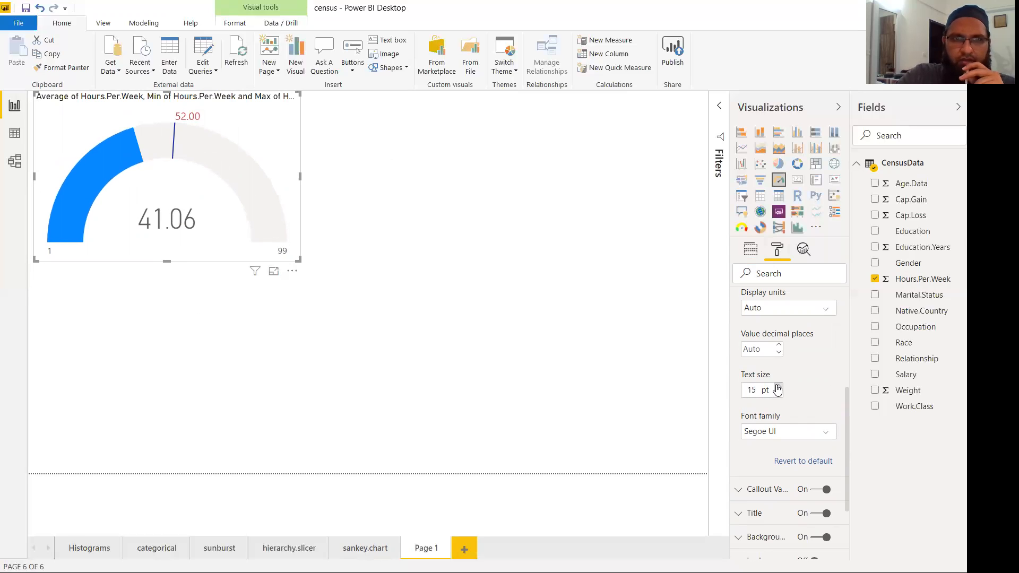
Step: Replace the gauge's title text with "Average Hours Per Week"
{"action": "scroll", "coordinate": [776, 431], "scroll_direction": "down", "scroll_amount": 3}
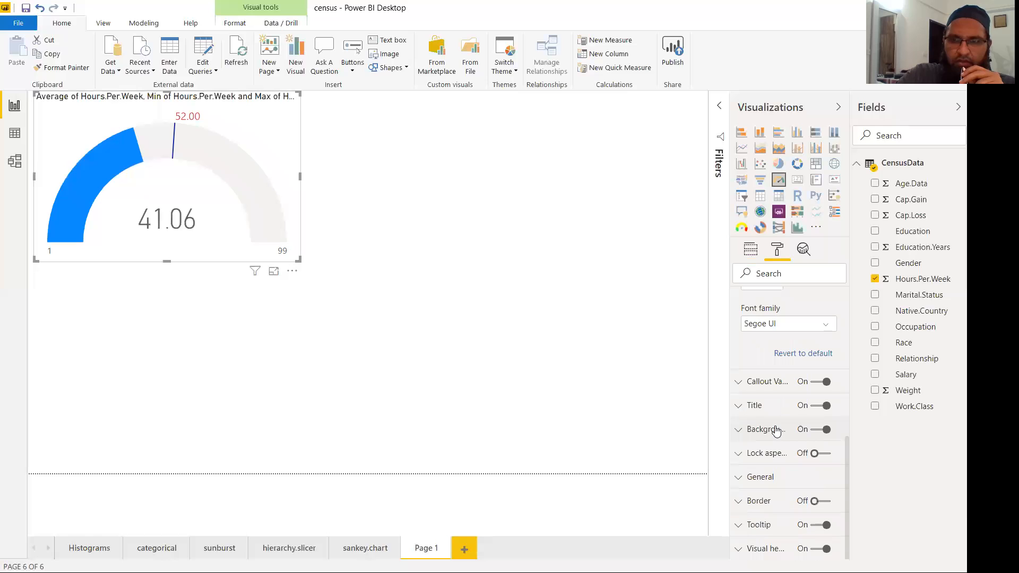
{"action": "left_click", "coordinate": [747, 417]}
{"action": "left_click_drag", "start_coordinate": [747, 446], "coordinate": [878, 443]}
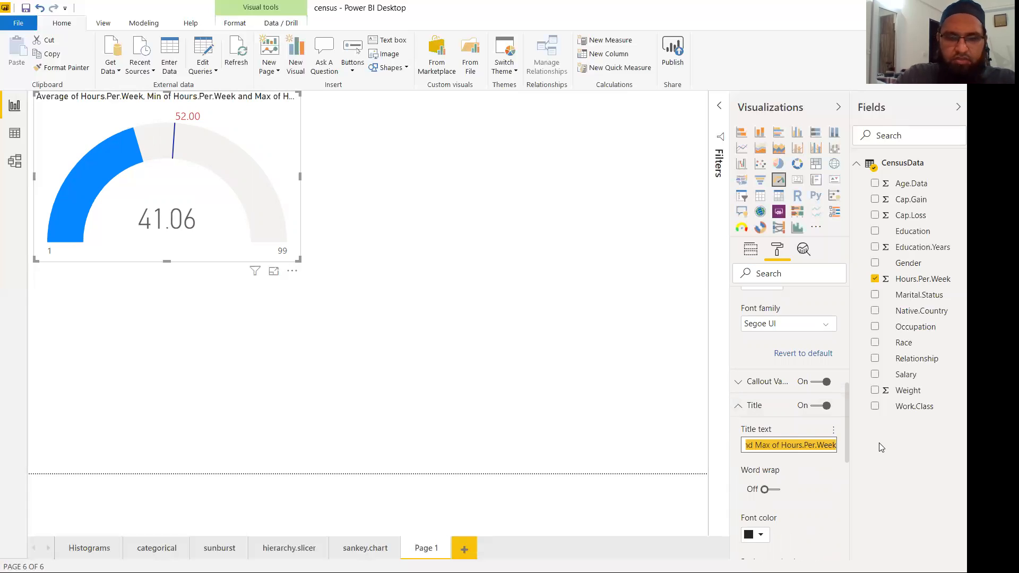
{"action": "type", "text": "Average Hours Pe"}
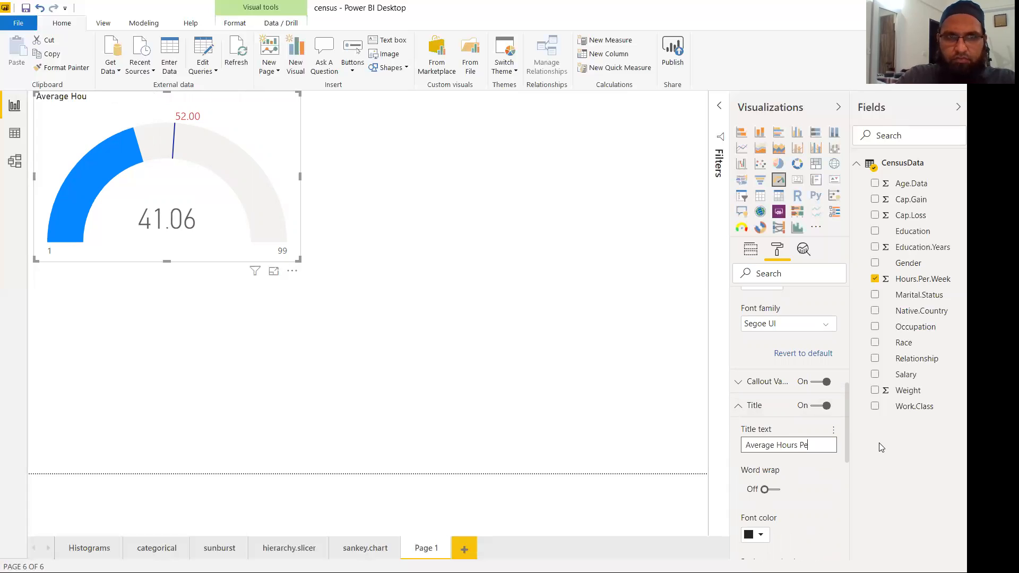
{"action": "type", "text": "r Week"}
Step: Center the gauge's title and set its text size to 22 pt
{"action": "scroll", "coordinate": [830, 464], "scroll_direction": "down", "scroll_amount": 4}
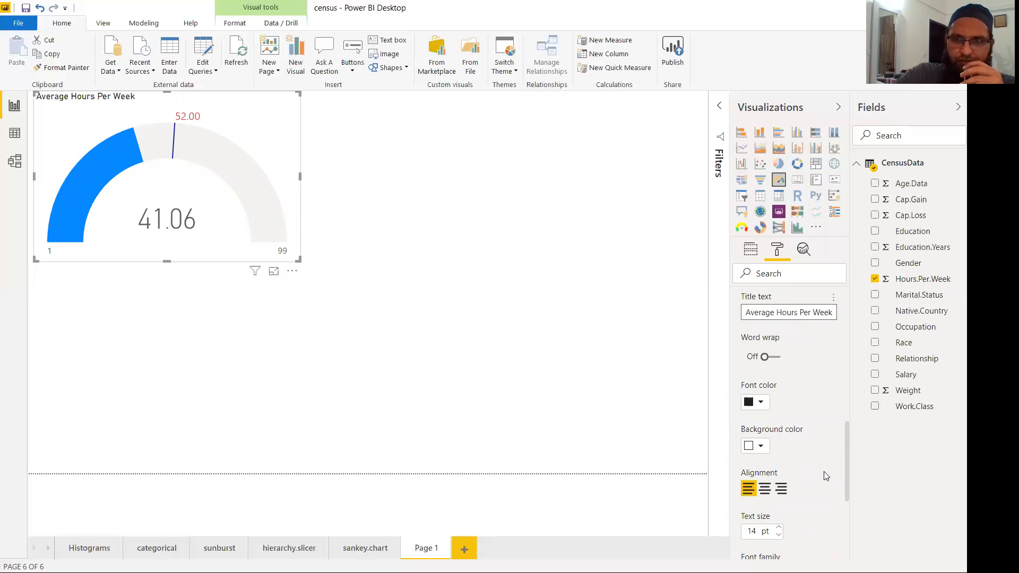
{"action": "left_click", "coordinate": [764, 423]}
{"action": "left_click", "coordinate": [779, 461]}
{"action": "left_click", "coordinate": [778, 461]}
{"action": "left_click", "coordinate": [778, 461]}
{"action": "left_click", "coordinate": [778, 461]}
{"action": "left_click", "coordinate": [779, 461]}
{"action": "left_click", "coordinate": [778, 461]}
{"action": "left_click", "coordinate": [778, 461]}
{"action": "left_click", "coordinate": [778, 461]}
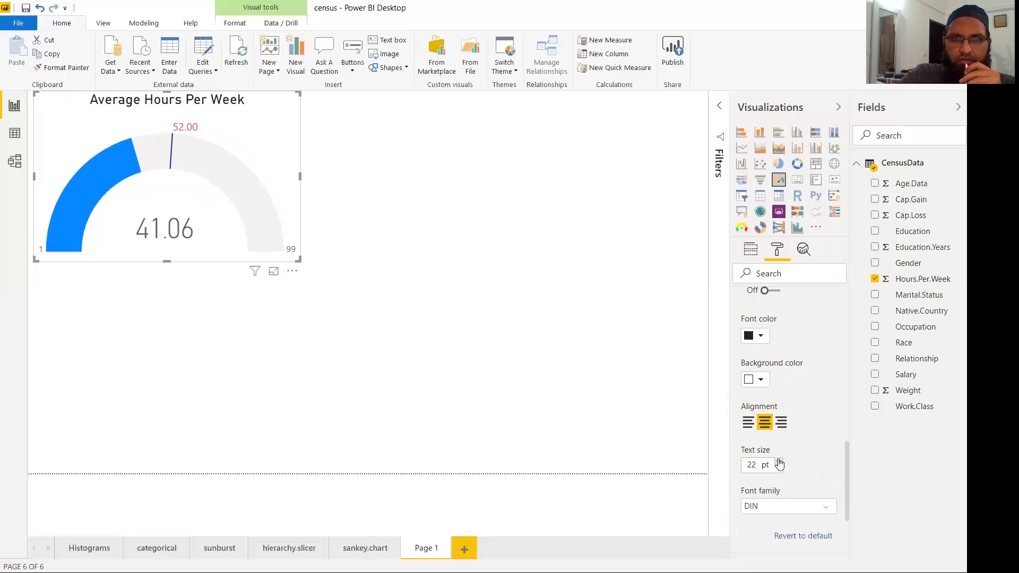
Step: Examine the Average Hours Per Week gauge and its target line in focus mode, and return to the report
{"action": "left_click", "coordinate": [366, 289]}
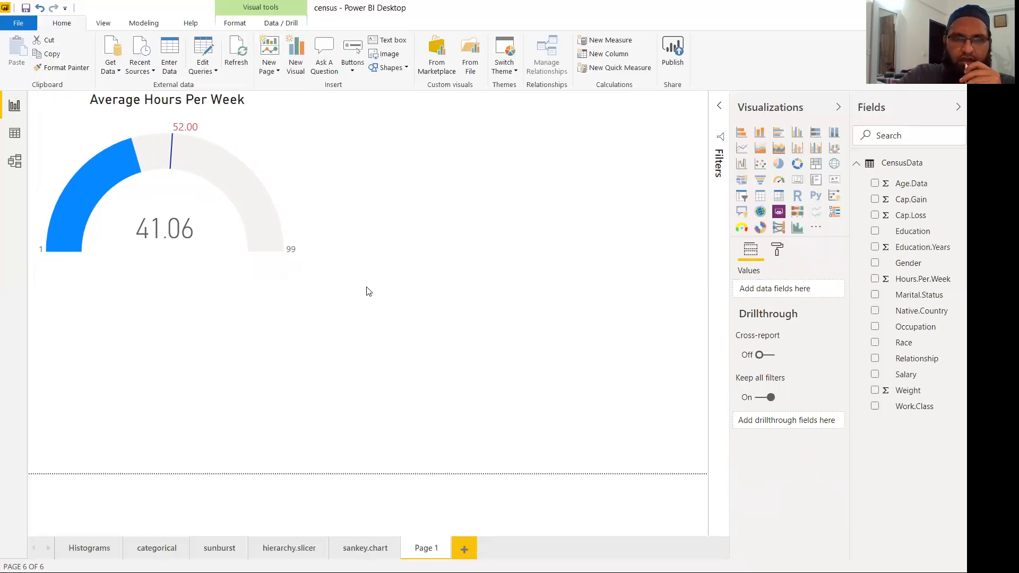
{"action": "left_click", "coordinate": [274, 272]}
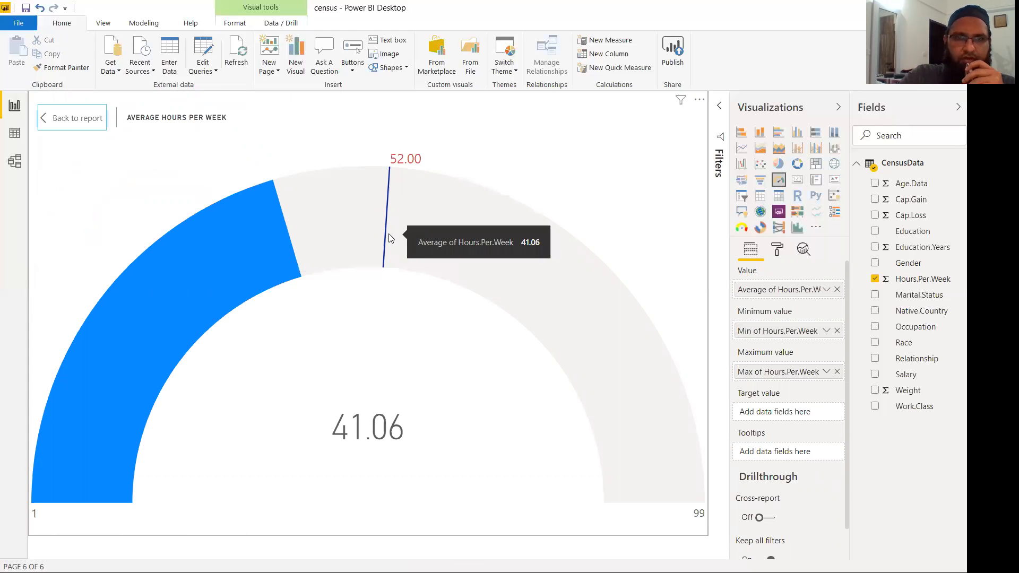
{"action": "left_click", "coordinate": [74, 126]}
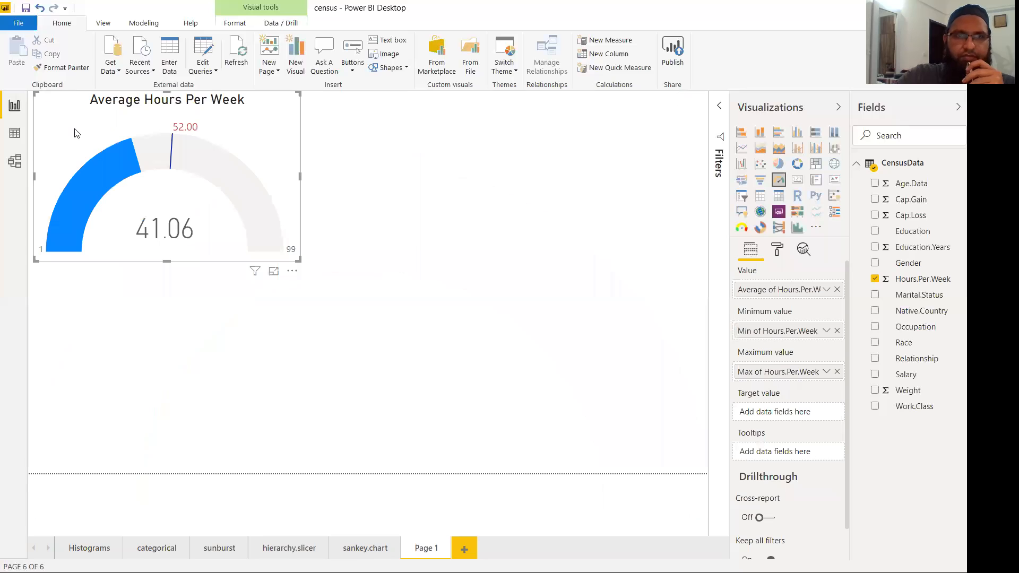
Step: Add a second gauge to the page with Cap.Loss as its value, aggregated by Average
{"action": "left_click", "coordinate": [350, 262]}
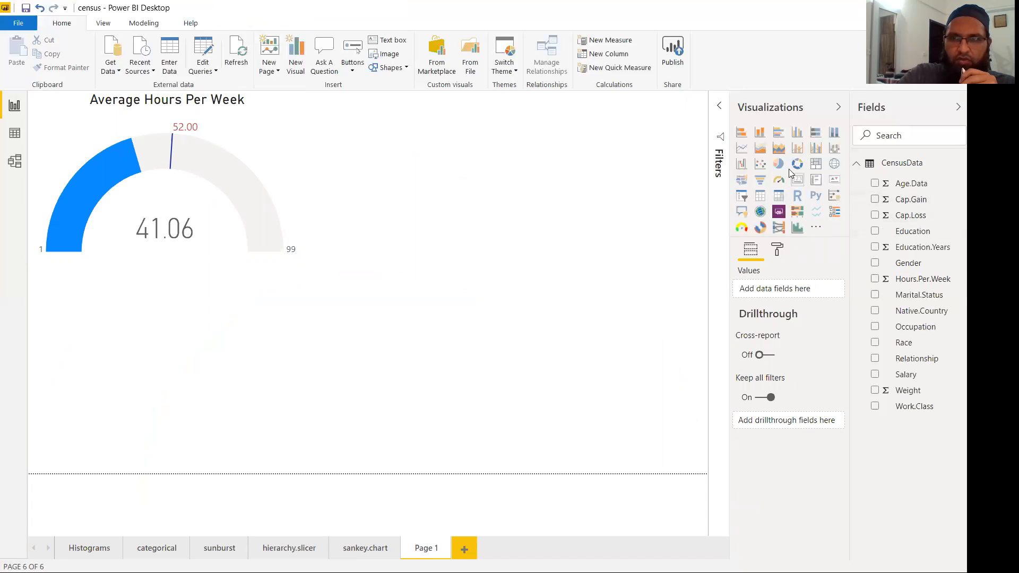
{"action": "left_click", "coordinate": [781, 180]}
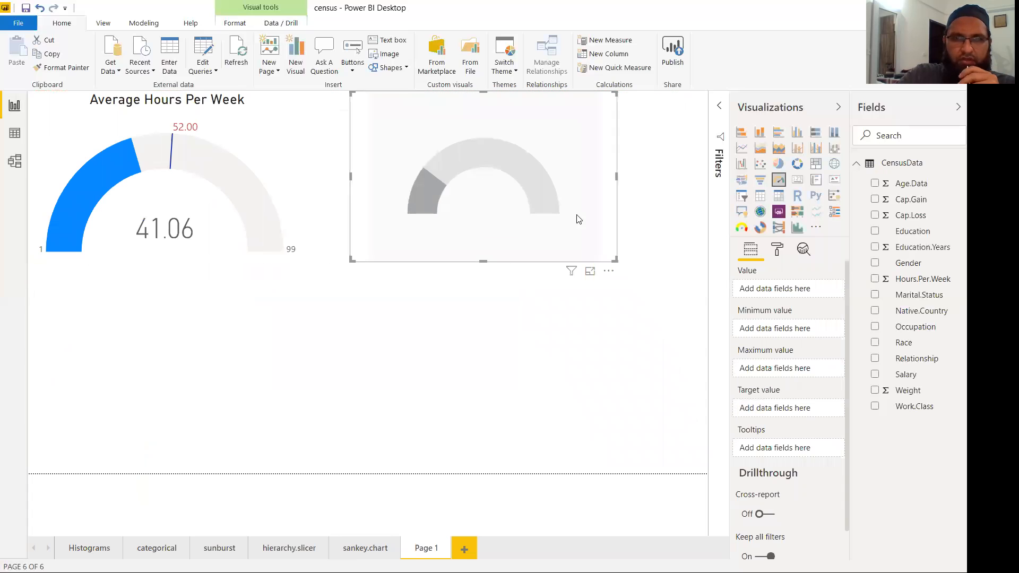
{"action": "left_click_drag", "start_coordinate": [909, 215], "coordinate": [794, 291]}
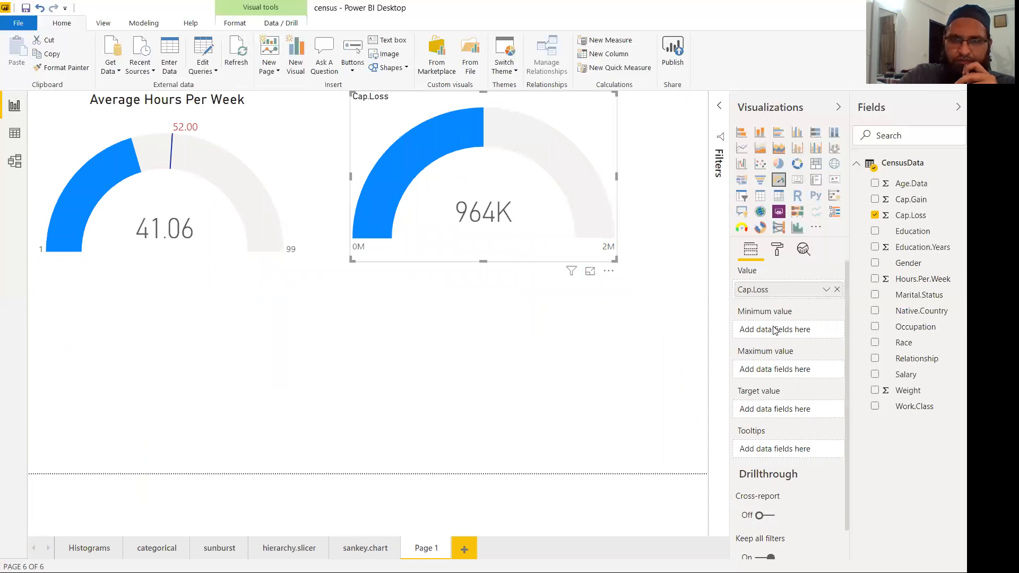
{"action": "left_click", "coordinate": [827, 289]}
{"action": "left_click", "coordinate": [853, 369]}
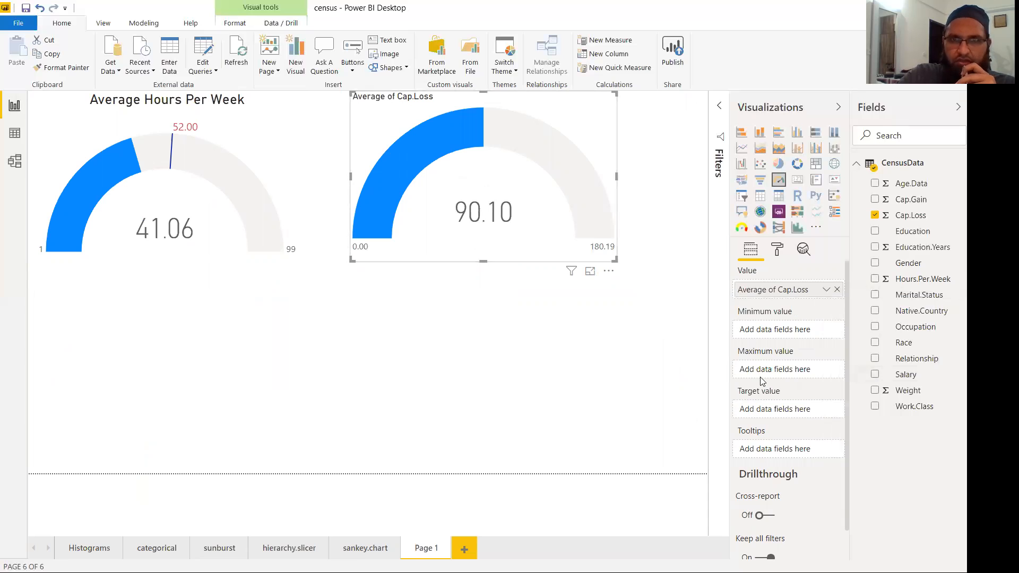
Step: Set the second gauge's minimum value to the Minimum of Cap.Loss and its maximum value to the Maximum of Cap.Loss
{"action": "left_click", "coordinate": [826, 289]}
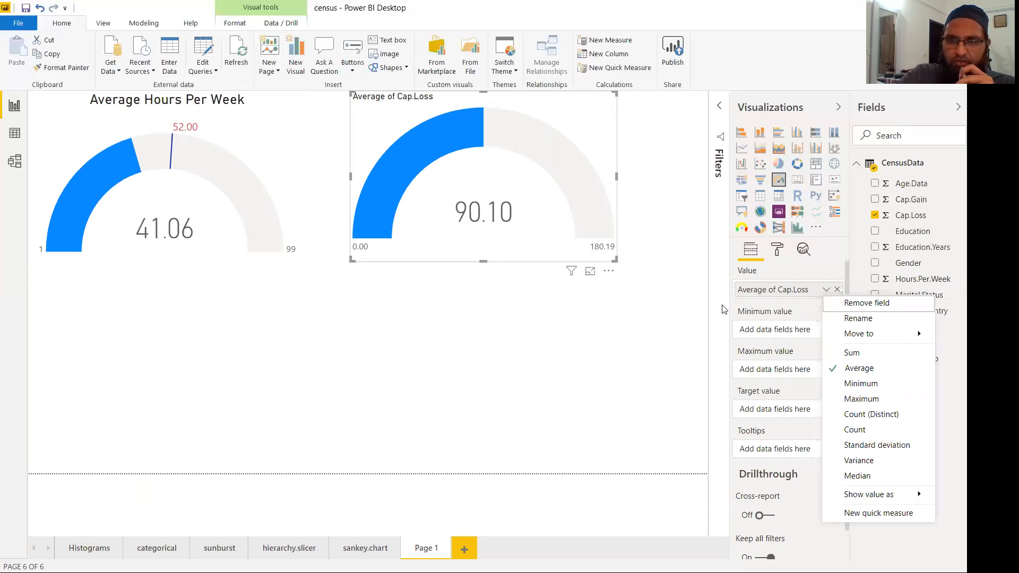
{"action": "left_click", "coordinate": [918, 220]}
{"action": "left_click_drag", "start_coordinate": [879, 259], "coordinate": [795, 331]}
{"action": "left_click", "coordinate": [826, 330]}
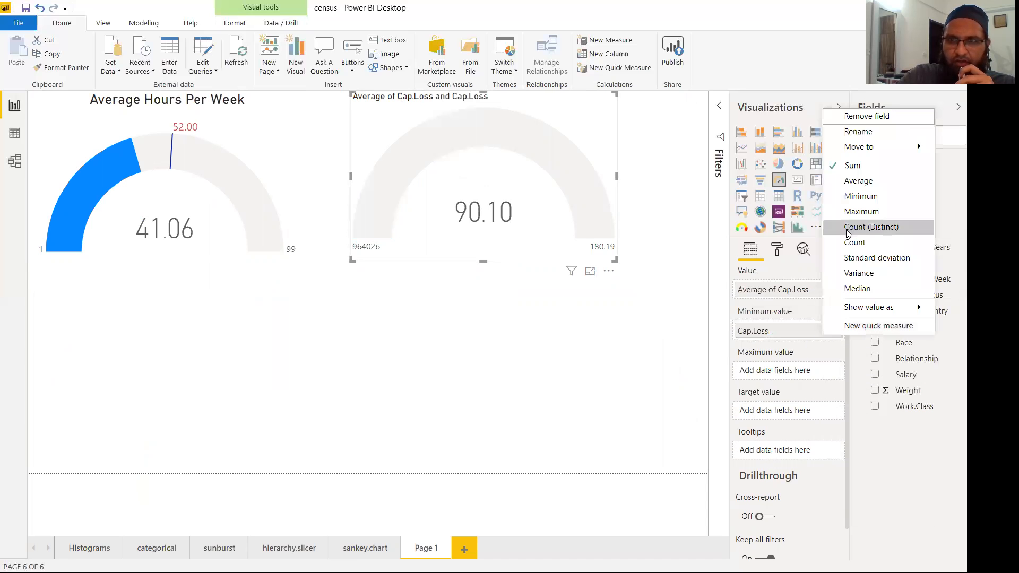
{"action": "left_click", "coordinate": [866, 196]}
{"action": "left_click_drag", "start_coordinate": [910, 215], "coordinate": [791, 378]}
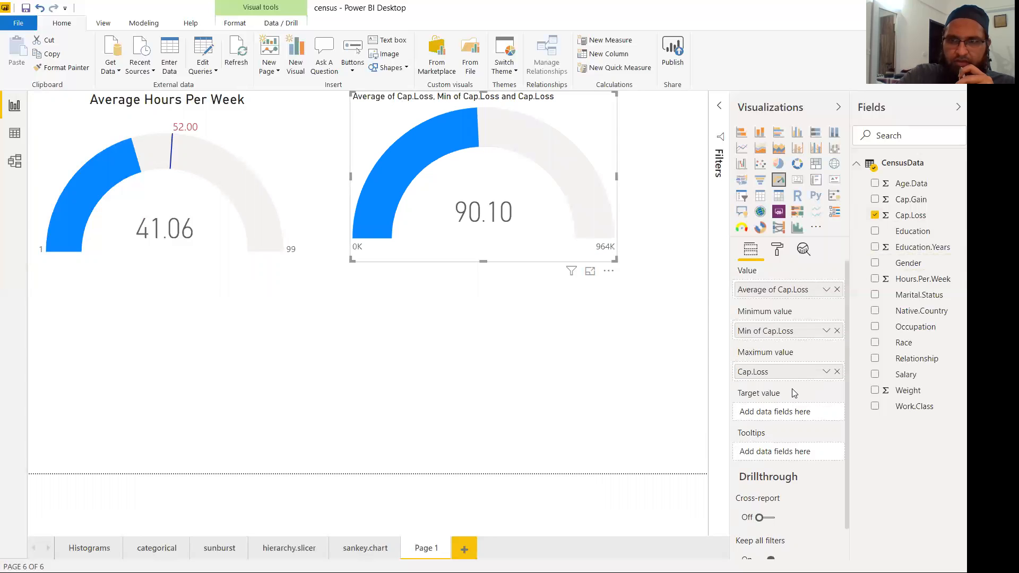
{"action": "left_click", "coordinate": [826, 372]}
{"action": "left_click", "coordinate": [860, 253]}
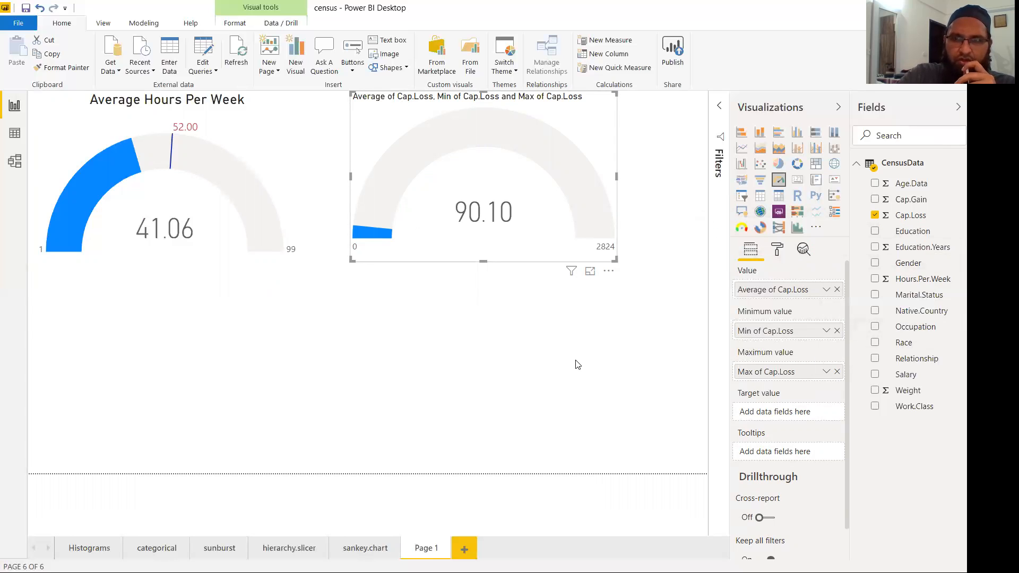
Step: Add a slicer on Cap.Loss beneath the second gauge and shorten it to a compact strip
{"action": "left_click", "coordinate": [600, 362]}
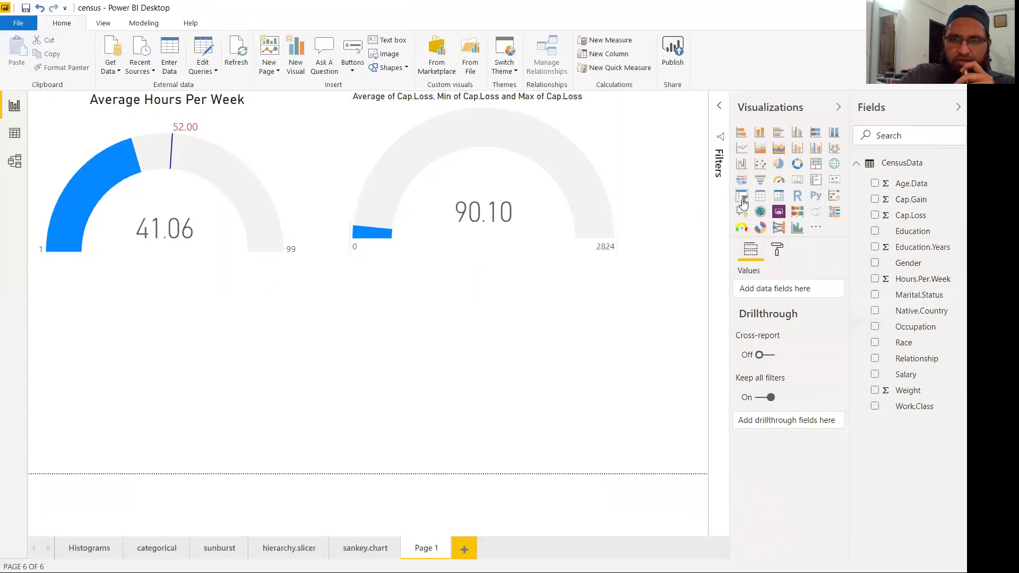
{"action": "left_click", "coordinate": [741, 195]}
{"action": "left_click_drag", "start_coordinate": [281, 367], "coordinate": [557, 353]}
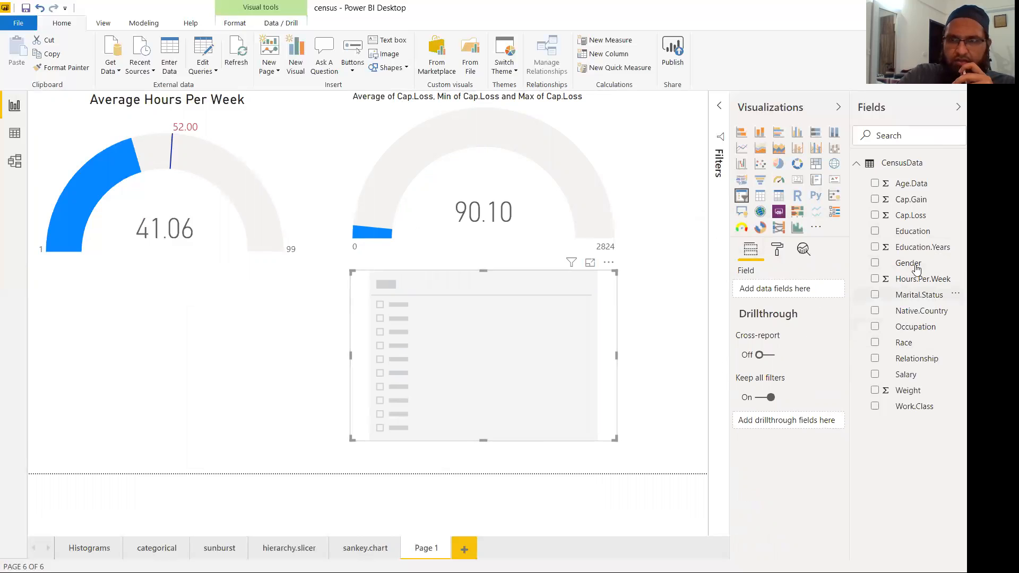
{"action": "left_click_drag", "start_coordinate": [910, 215], "coordinate": [793, 290]}
{"action": "left_click_drag", "start_coordinate": [491, 383], "coordinate": [501, 324]}
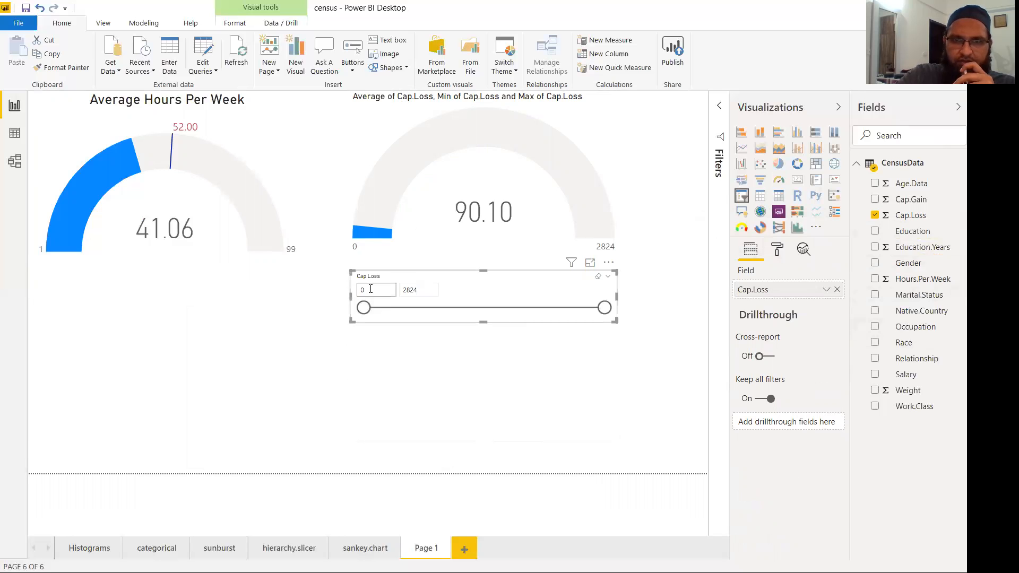
Step: Set the lower bound of the Cap.Loss slicer to 1
{"action": "left_click", "coordinate": [352, 293]}
{"action": "type", "text": "1"}
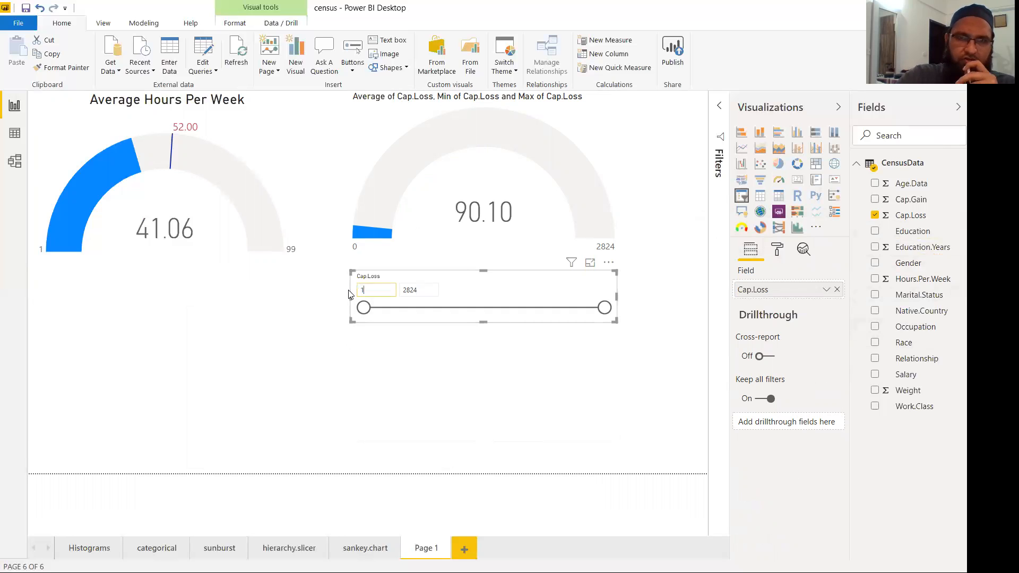
{"action": "left_click", "coordinate": [459, 350]}
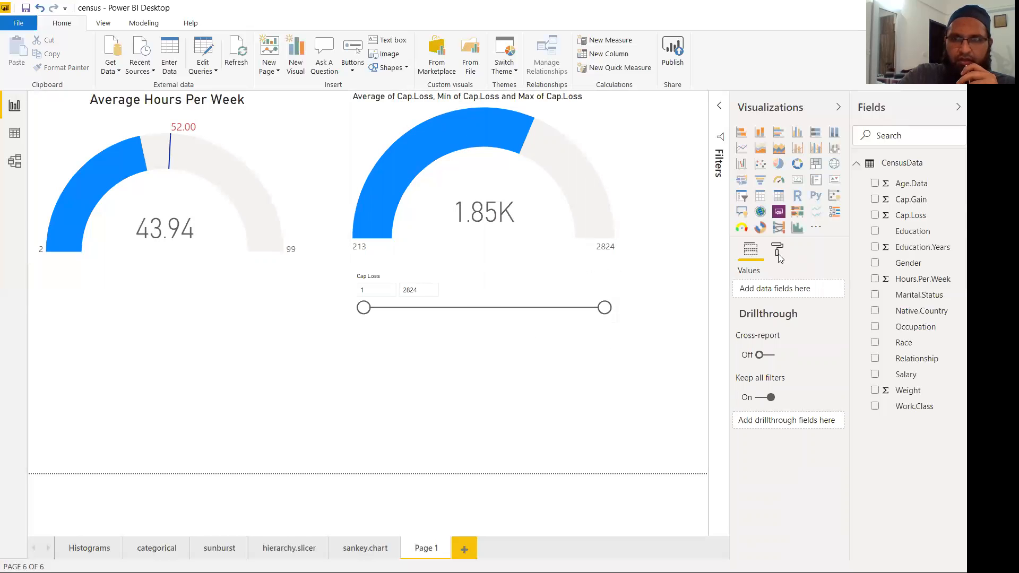
Step: Try to set the Cap.Loss gauge's target value to 100000
{"action": "left_click", "coordinate": [611, 164]}
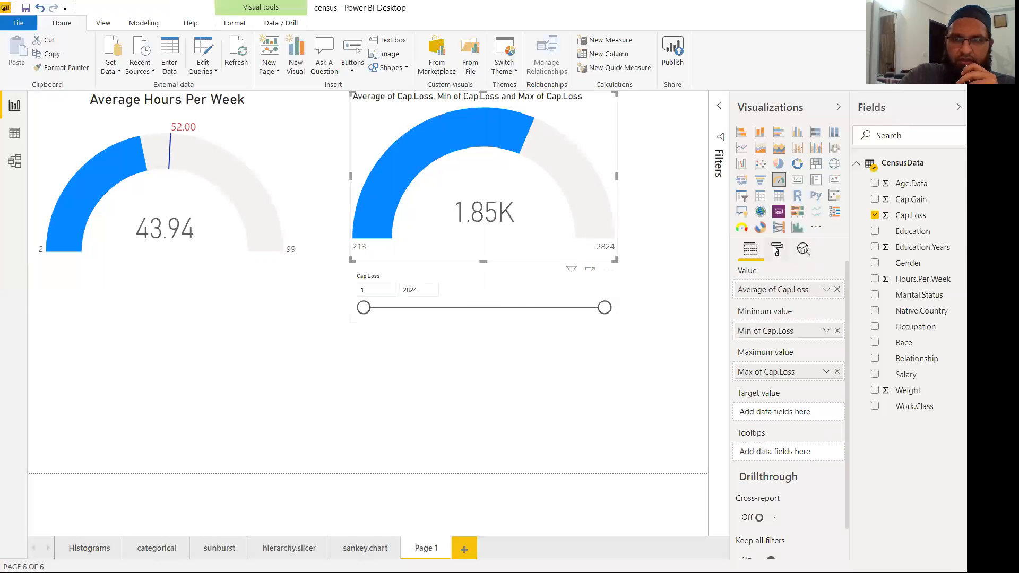
{"action": "left_click", "coordinate": [776, 250]}
{"action": "left_click", "coordinate": [774, 303]}
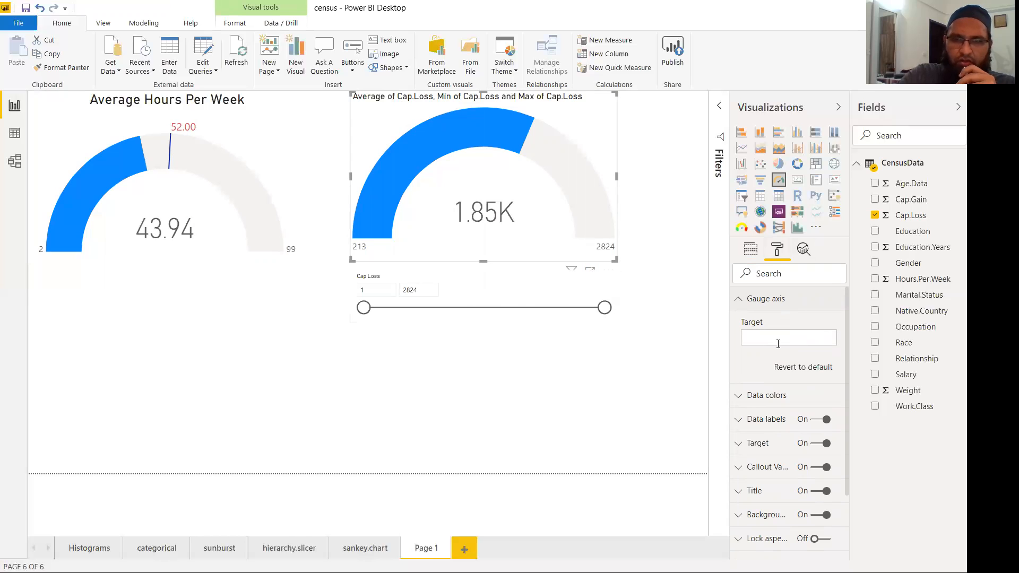
{"action": "left_click", "coordinate": [778, 343]}
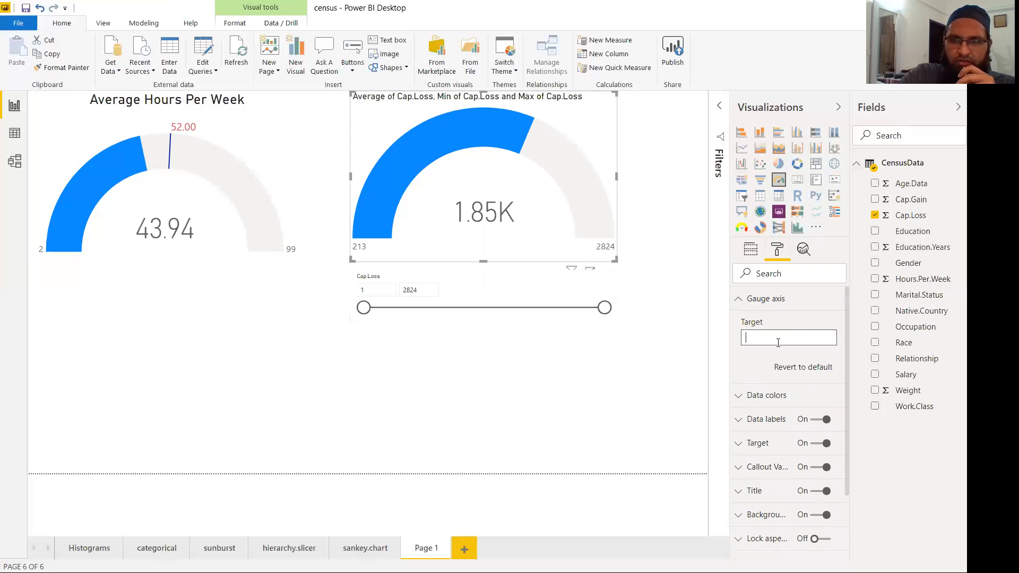
{"action": "type", "text": "100000"}
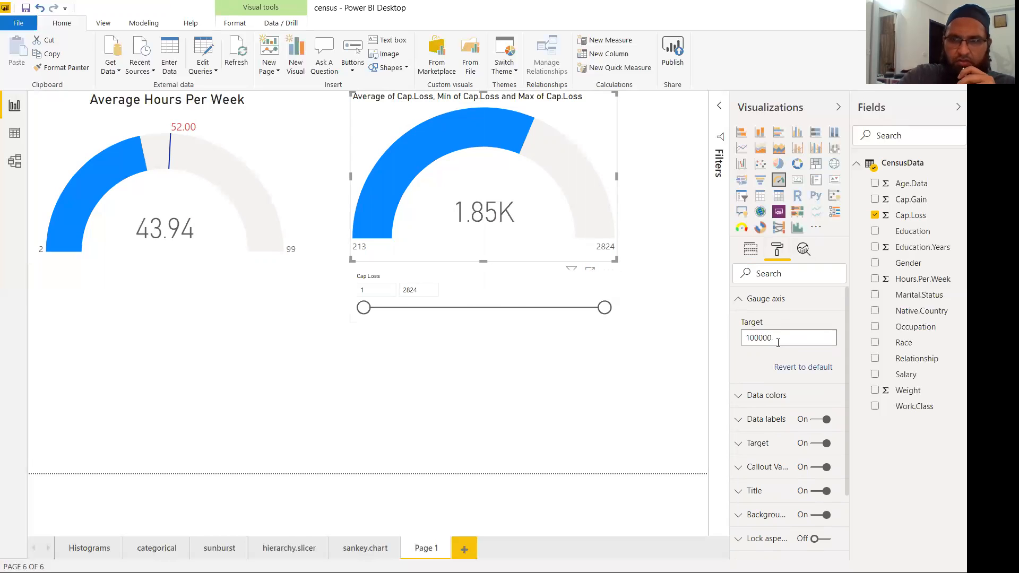
{"action": "left_click", "coordinate": [754, 351]}
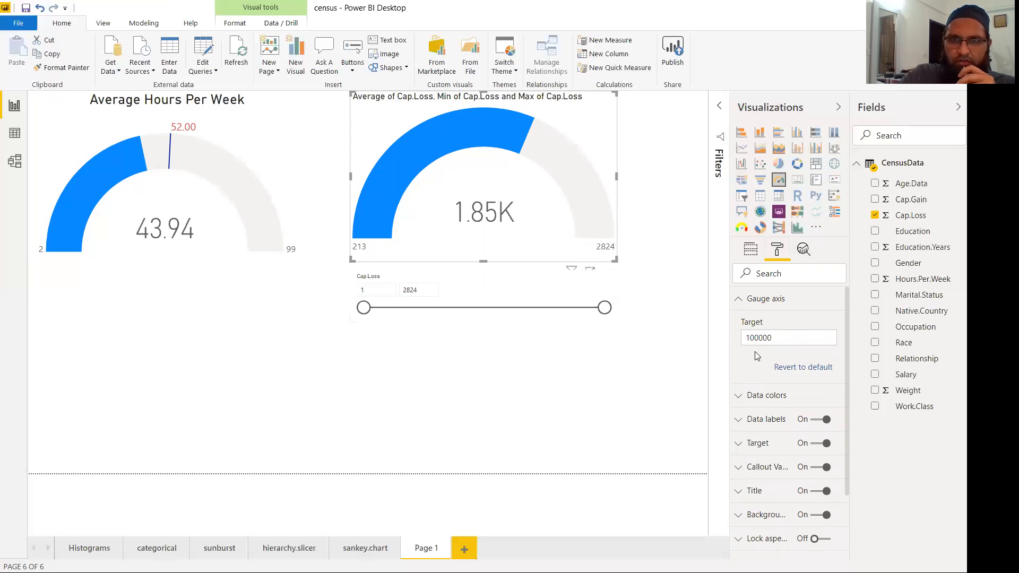
{"action": "left_click", "coordinate": [779, 338]}
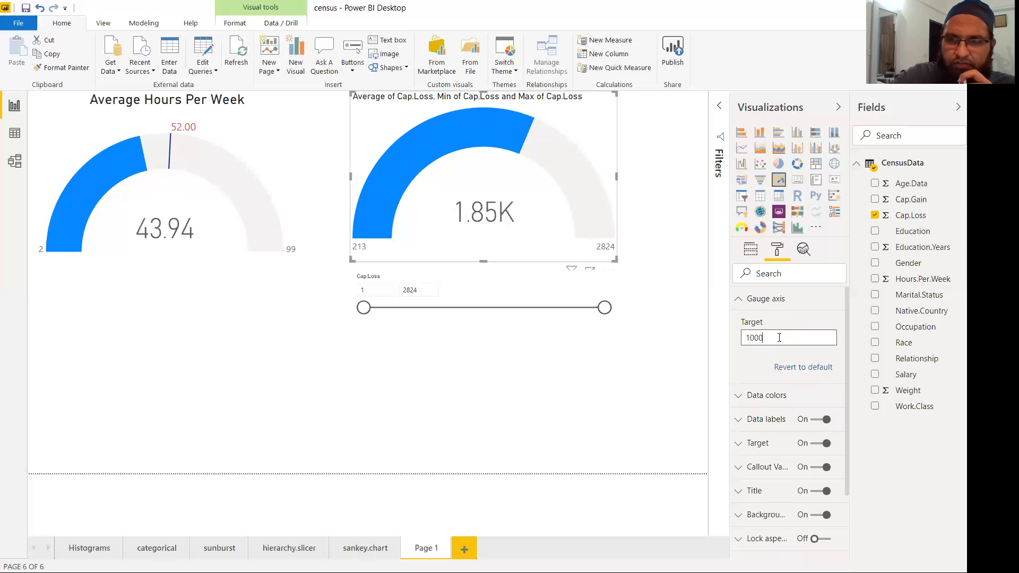
{"action": "left_click", "coordinate": [760, 377]}
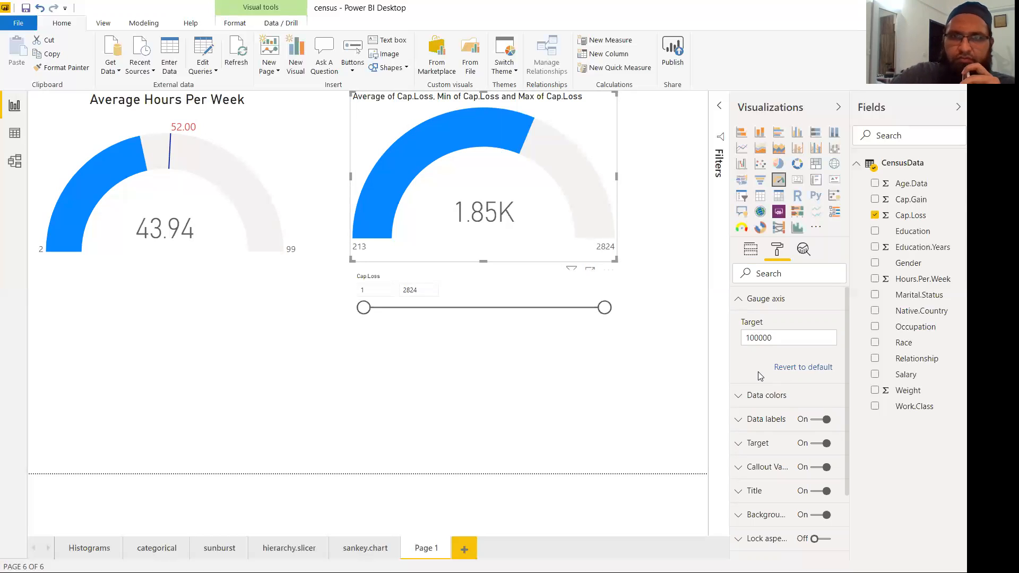
Step: Change the Cap.Loss gauge's title text to "Average Capital Loss"
{"action": "scroll", "coordinate": [827, 435], "scroll_direction": "down", "scroll_amount": 2}
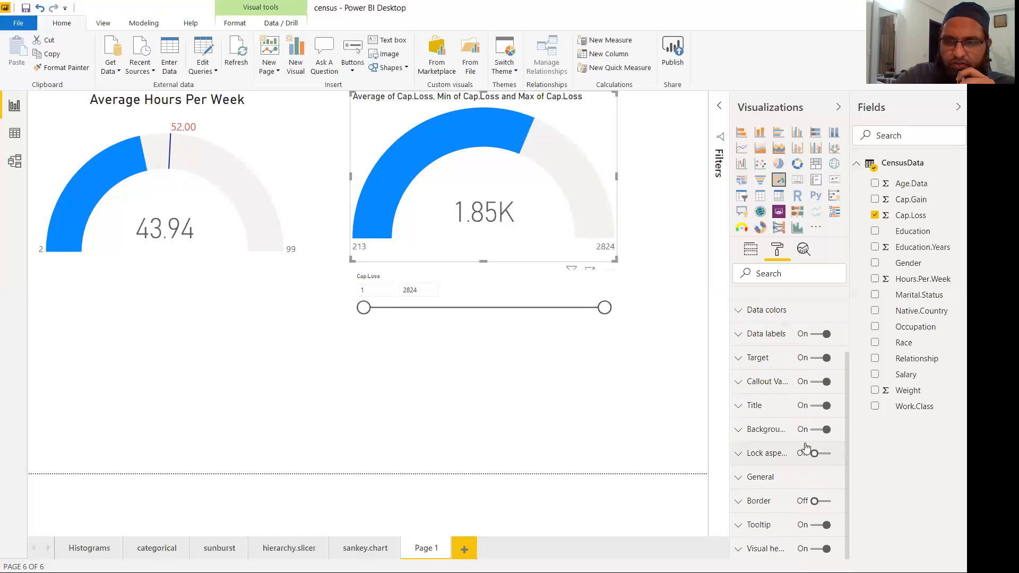
{"action": "left_click", "coordinate": [748, 414]}
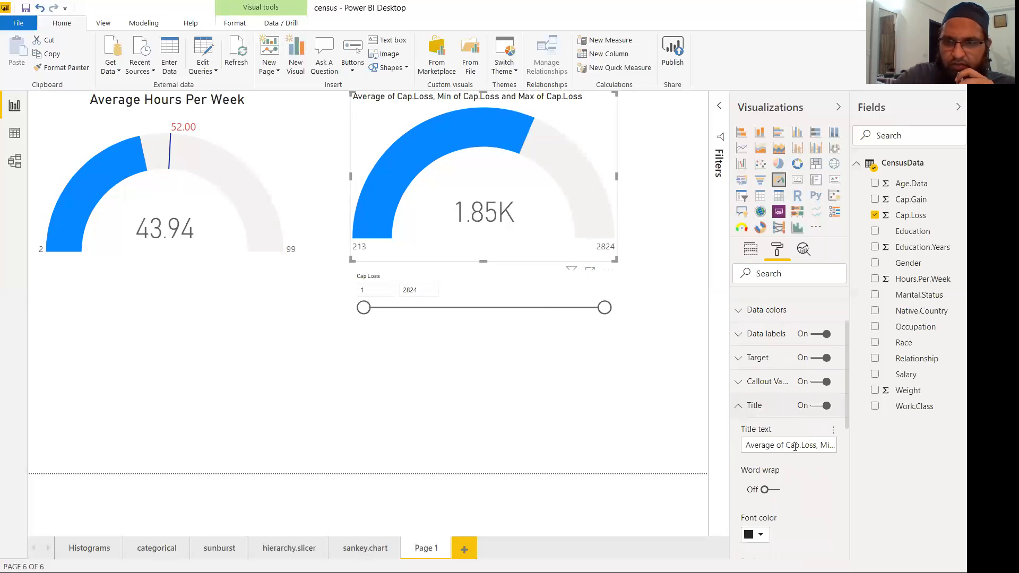
{"action": "left_click_drag", "start_coordinate": [775, 447], "coordinate": [867, 445]}
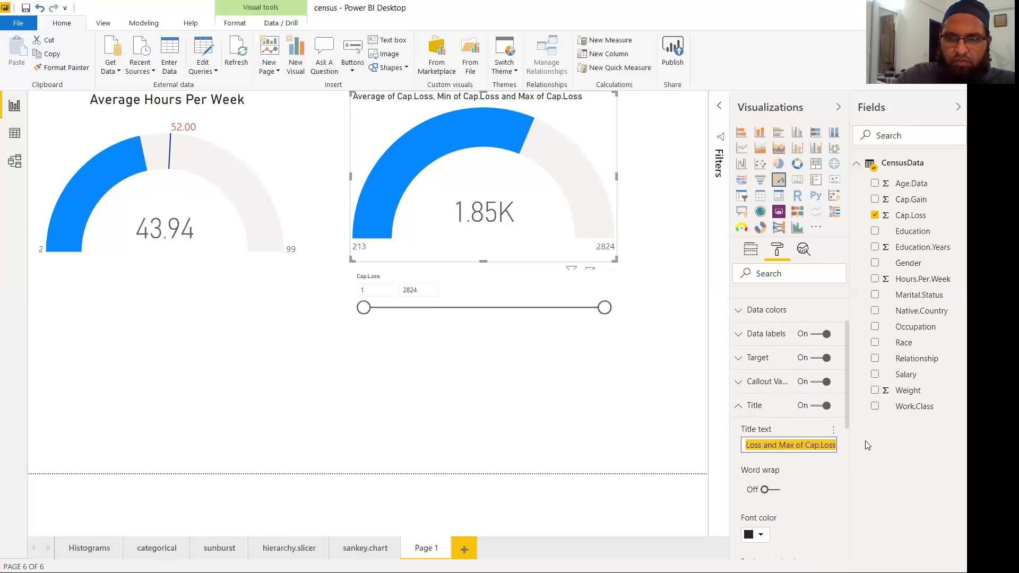
{"action": "key", "text": "BackSpace"}
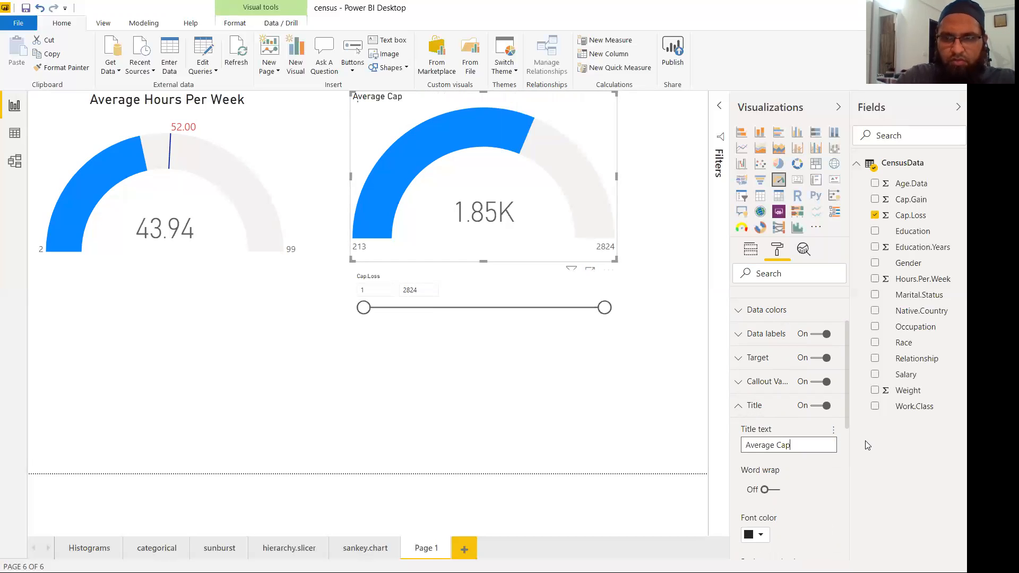
{"action": "type", "text": "Capital Loss"}
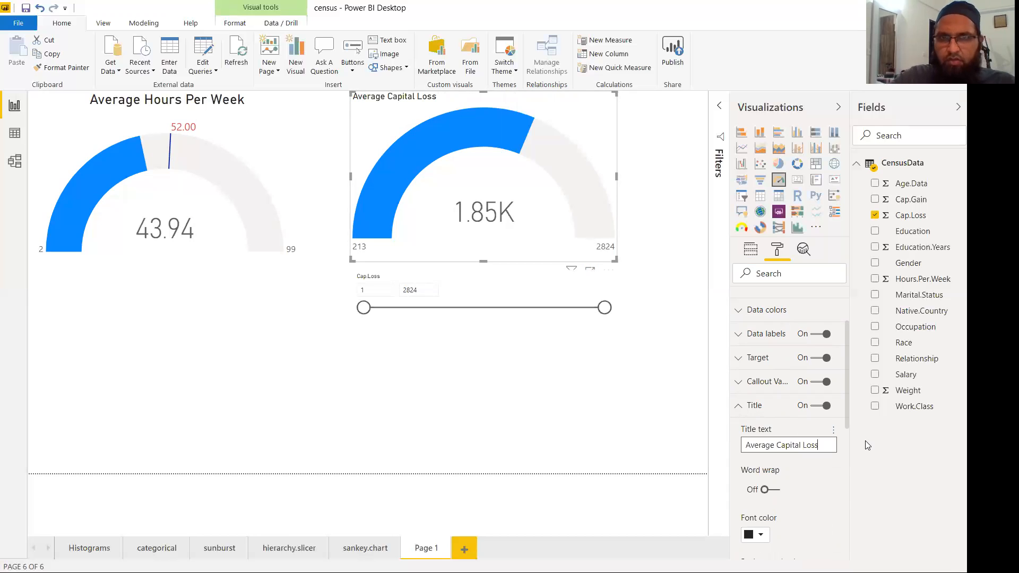
Step: Center the Average Capital Loss gauge's title and increase its text size
{"action": "scroll", "coordinate": [815, 485], "scroll_direction": "down", "scroll_amount": 1}
{"action": "scroll", "coordinate": [794, 486], "scroll_direction": "down", "scroll_amount": 2}
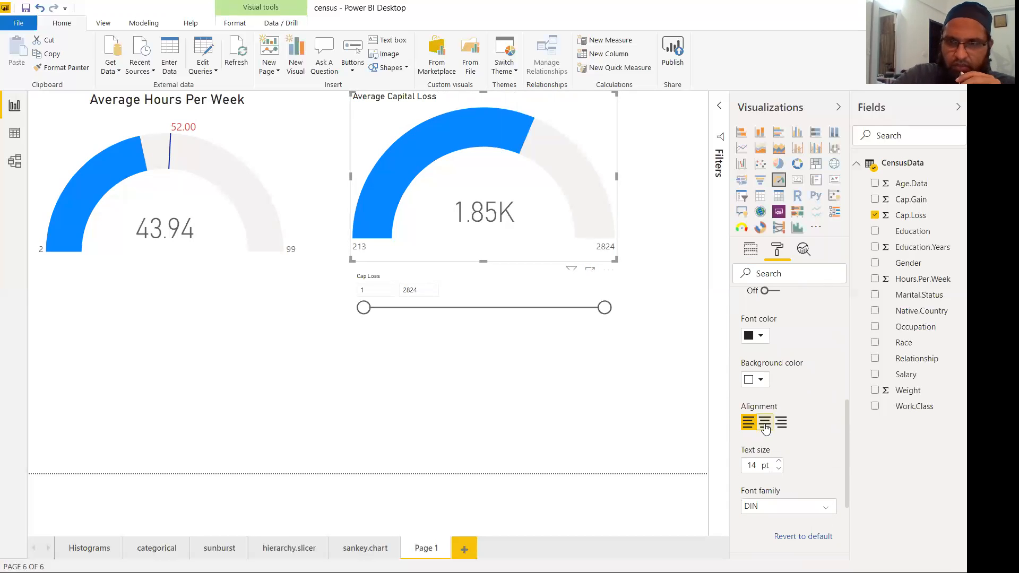
{"action": "left_click", "coordinate": [764, 424]}
{"action": "left_click", "coordinate": [778, 461]}
{"action": "left_click", "coordinate": [779, 461]}
{"action": "left_click", "coordinate": [778, 461]}
Step: Set the target label color of the Average Capital Loss gauge to the red theme color
{"action": "scroll", "coordinate": [802, 373], "scroll_direction": "up", "scroll_amount": 4}
{"action": "left_click", "coordinate": [791, 338]}
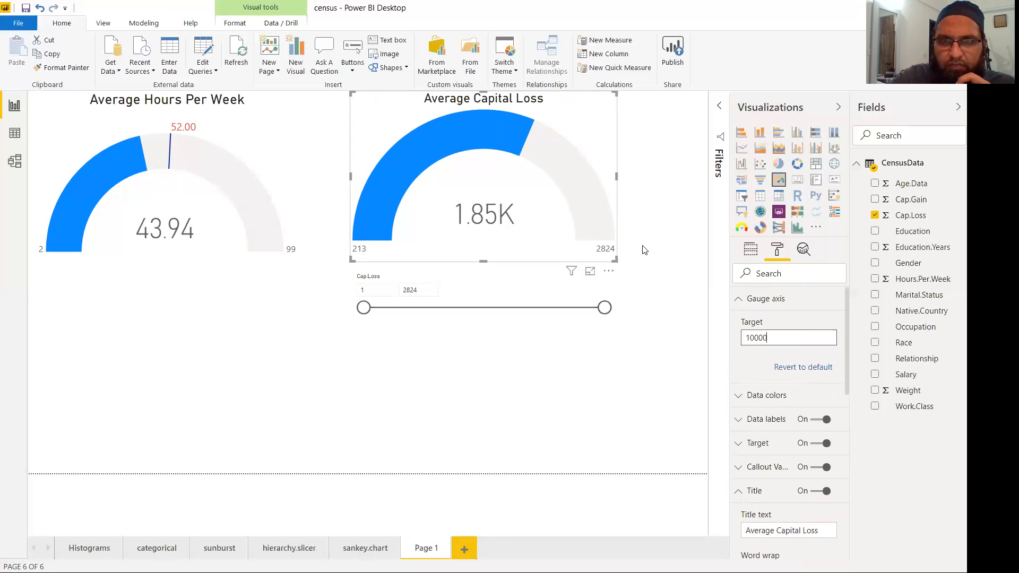
{"action": "scroll", "coordinate": [778, 398], "scroll_direction": "down", "scroll_amount": 2}
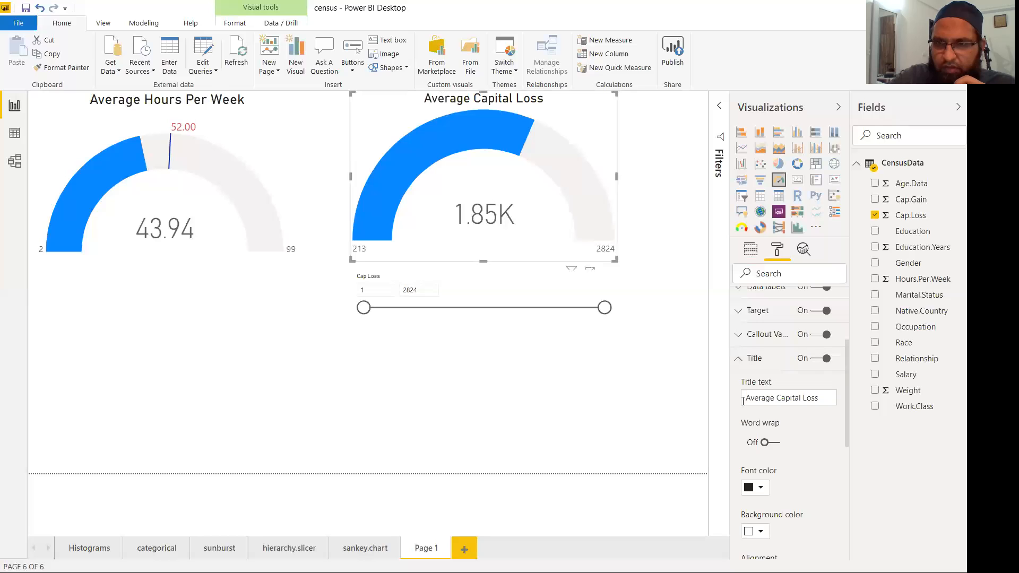
{"action": "scroll", "coordinate": [764, 395], "scroll_direction": "down", "scroll_amount": 1}
{"action": "scroll", "coordinate": [744, 393], "scroll_direction": "up", "scroll_amount": 2}
{"action": "left_click", "coordinate": [743, 379]}
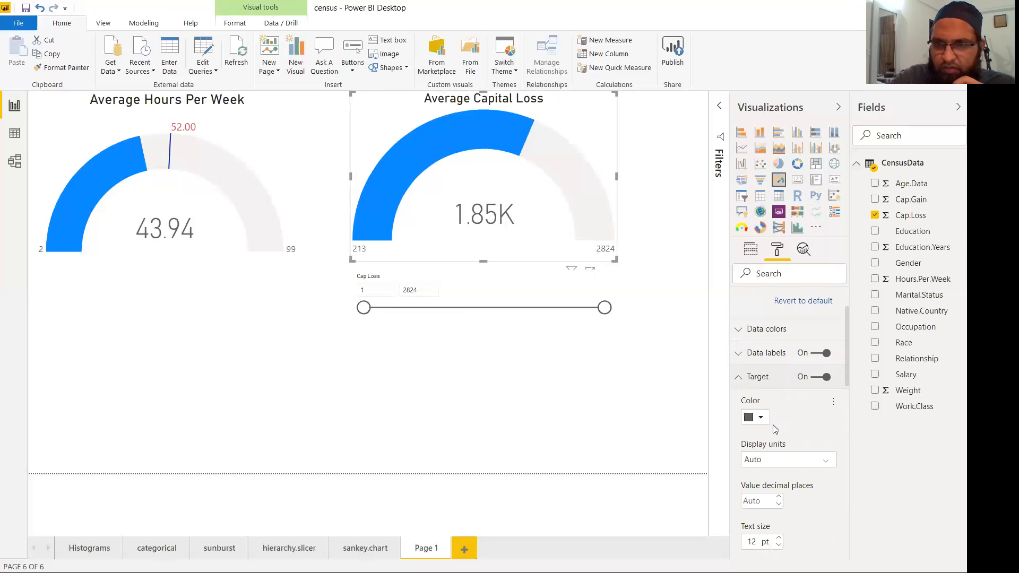
{"action": "left_click", "coordinate": [760, 418]}
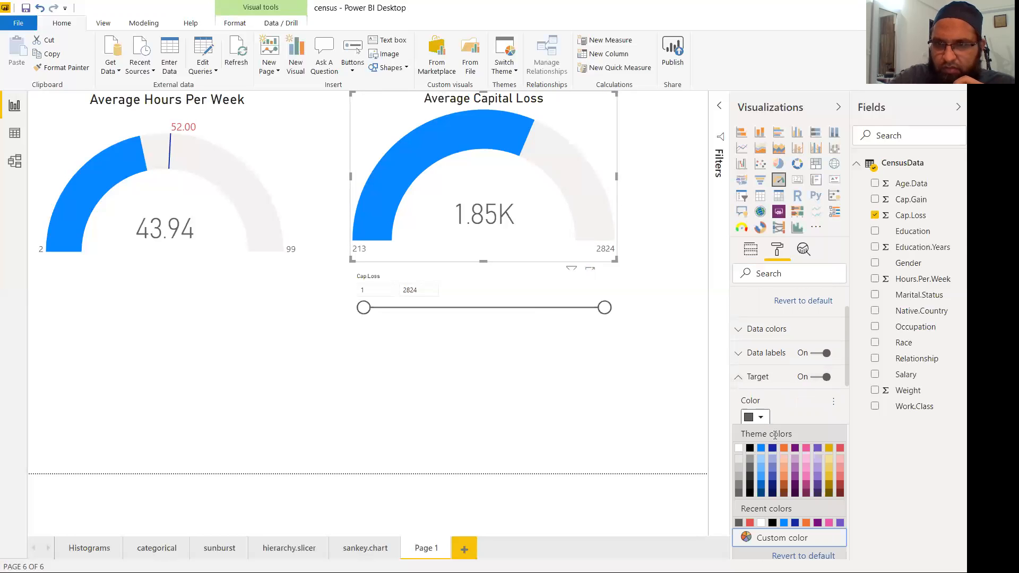
{"action": "left_click", "coordinate": [840, 448]}
{"action": "scroll", "coordinate": [801, 446], "scroll_direction": "up", "scroll_amount": 2}
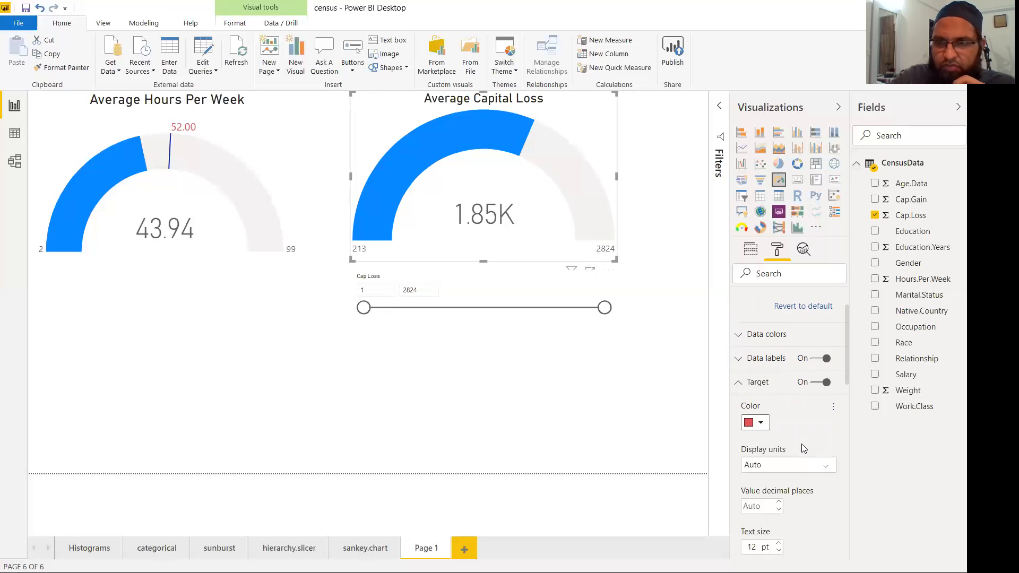
Step: Clear the Average Capital Loss gauge's target value and save the report
{"action": "left_click", "coordinate": [783, 336]}
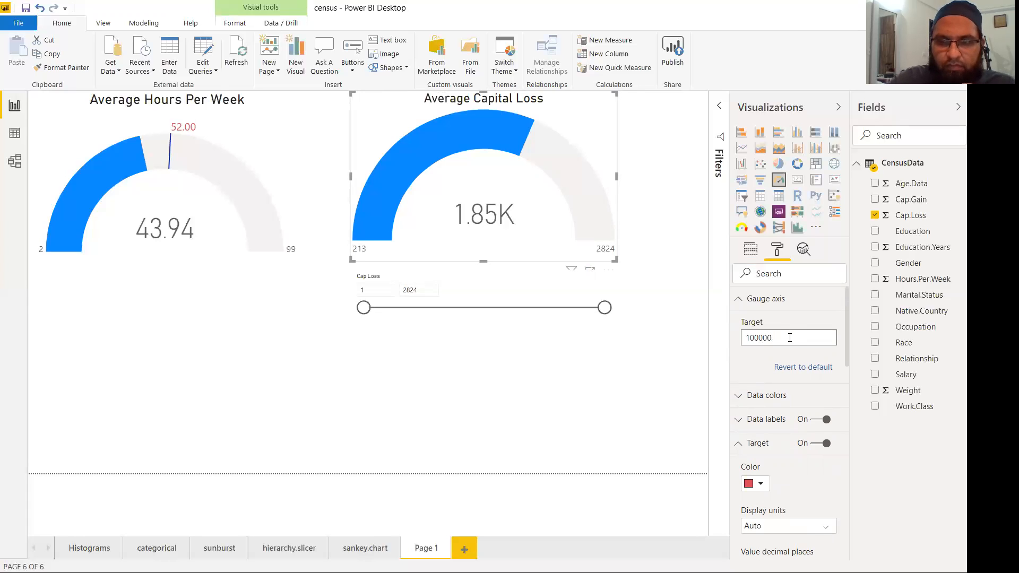
{"action": "double_click", "coordinate": [754, 338]}
{"action": "key", "text": "BackSpace"}
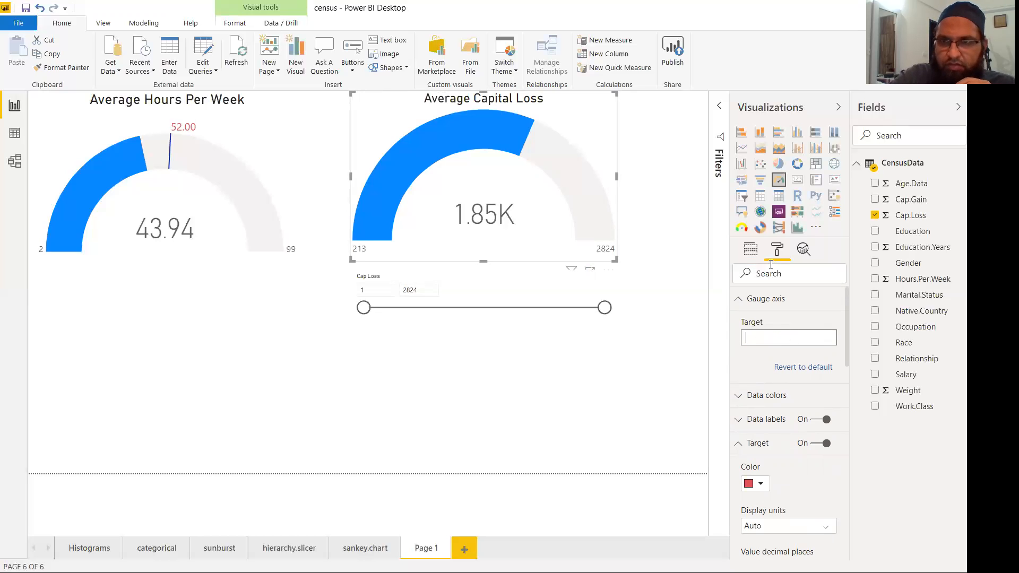
{"action": "left_click", "coordinate": [750, 249]}
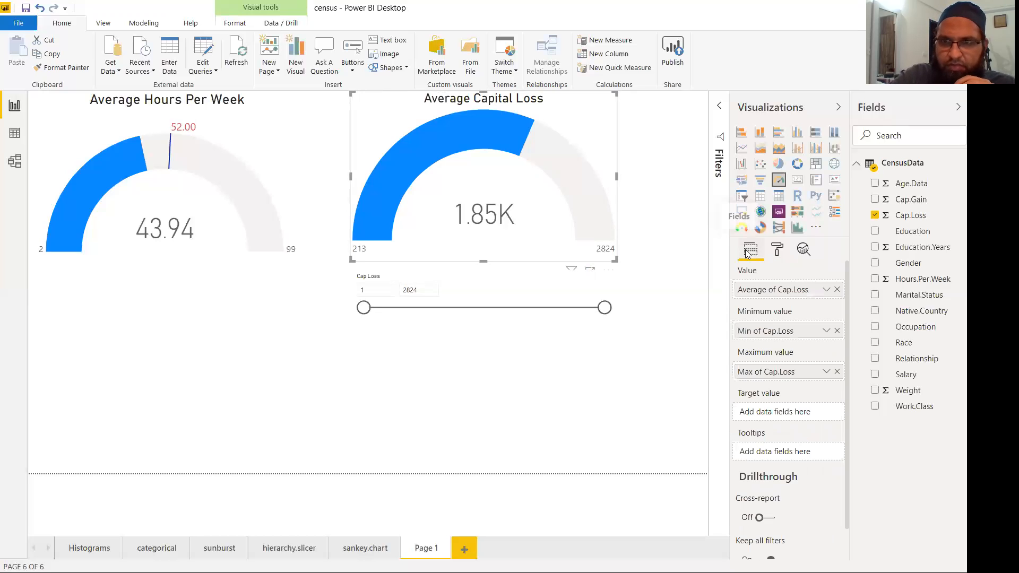
{"action": "left_click", "coordinate": [24, 8]}
Step: Set the Average Capital Loss gauge's target value to 1000
{"action": "left_click", "coordinate": [777, 248]}
{"action": "left_click", "coordinate": [778, 306]}
{"action": "left_click", "coordinate": [779, 338]}
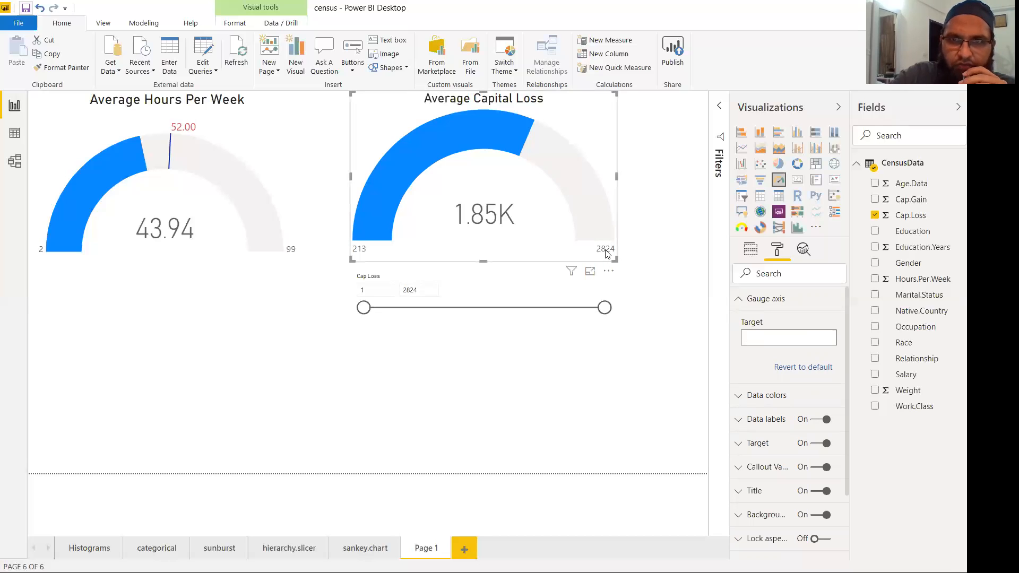
{"action": "left_click", "coordinate": [751, 250]}
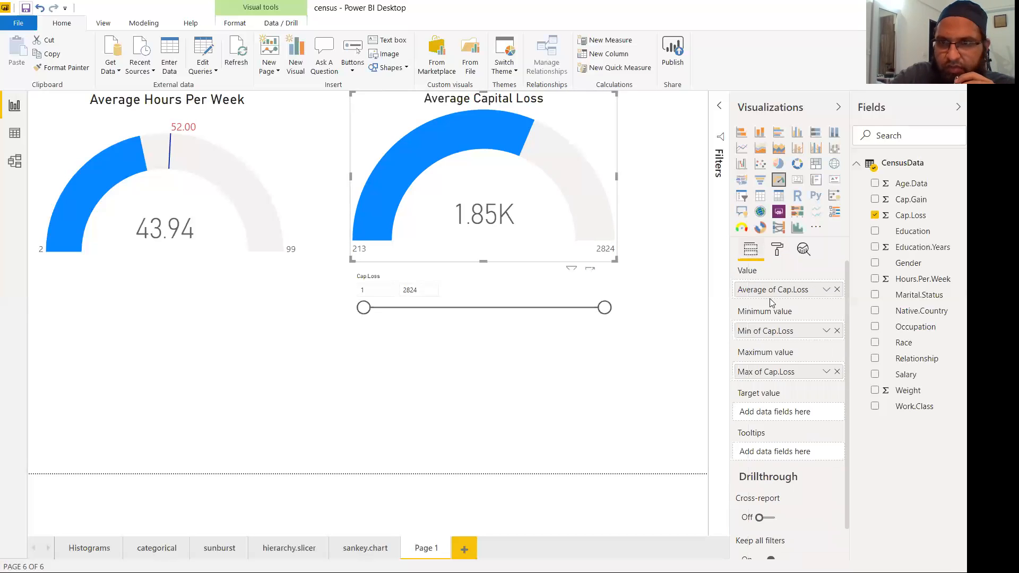
{"action": "left_click", "coordinate": [826, 290]}
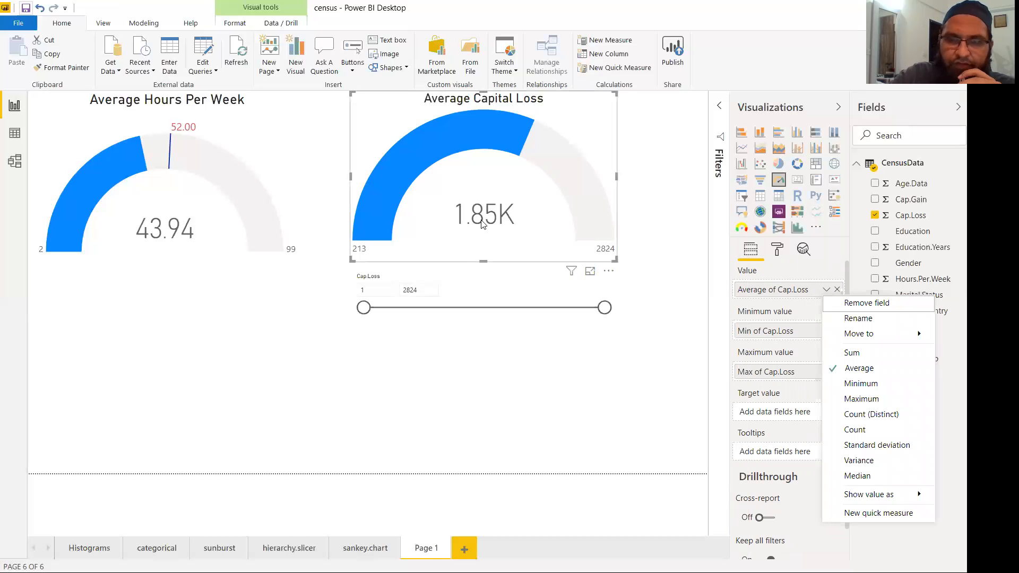
{"action": "left_click", "coordinate": [778, 250]}
{"action": "left_click", "coordinate": [776, 298]}
{"action": "left_click", "coordinate": [781, 337]}
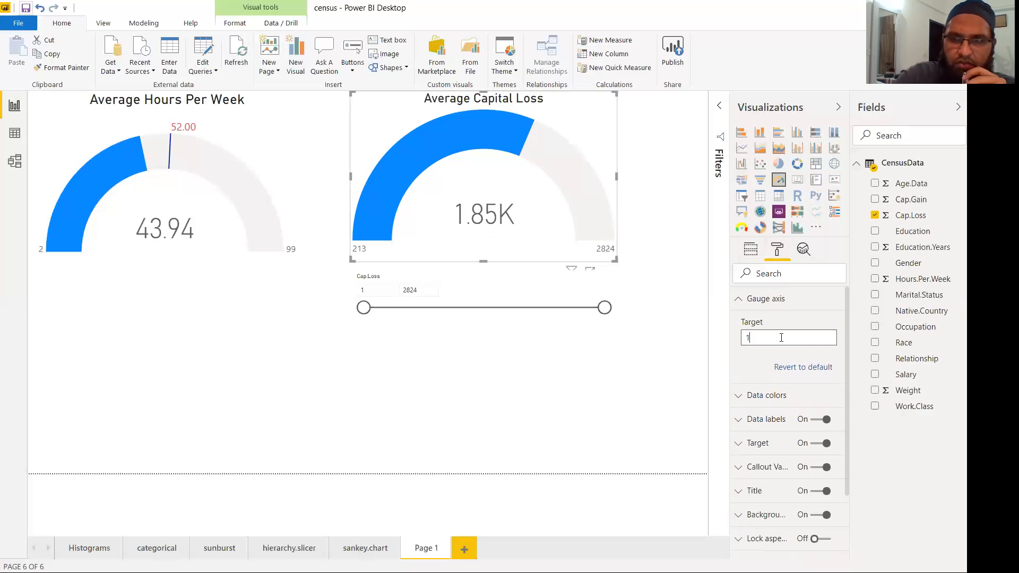
{"action": "key", "text": "Return"}
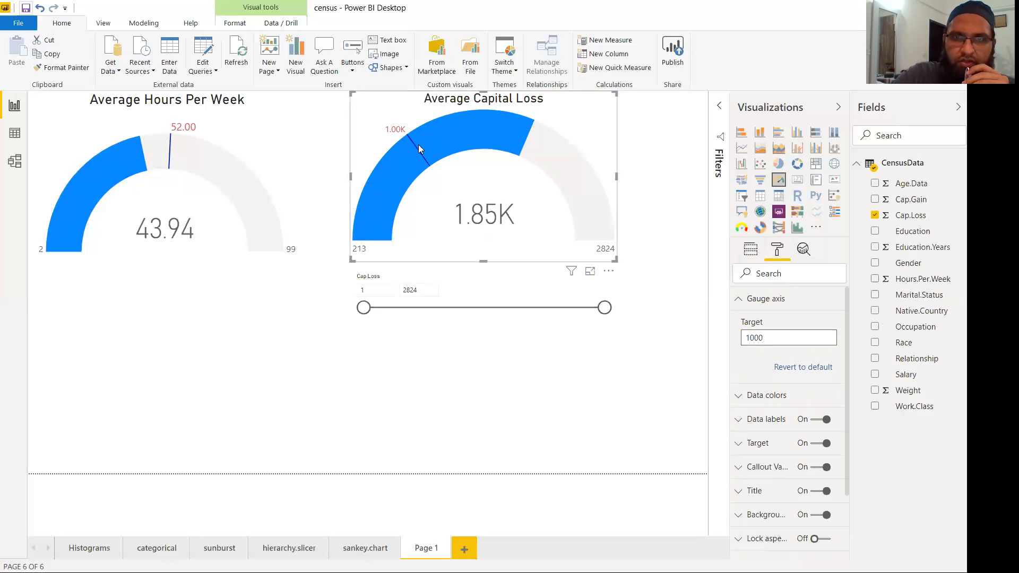
Step: Set the text size of the Average Capital Loss gauge's target label to 15 pt
{"action": "scroll", "coordinate": [756, 445], "scroll_direction": "down", "scroll_amount": 2}
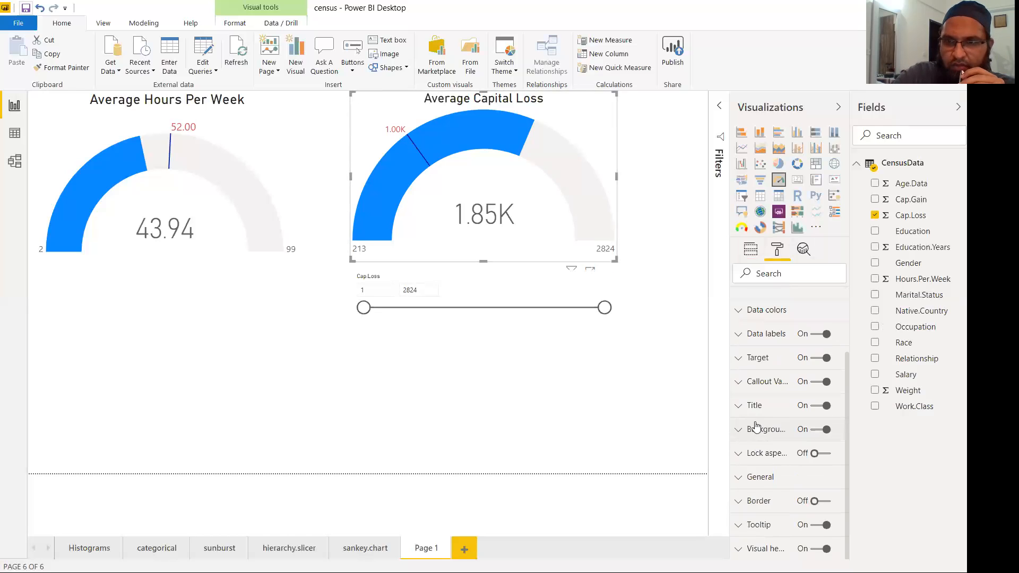
{"action": "left_click", "coordinate": [757, 358]}
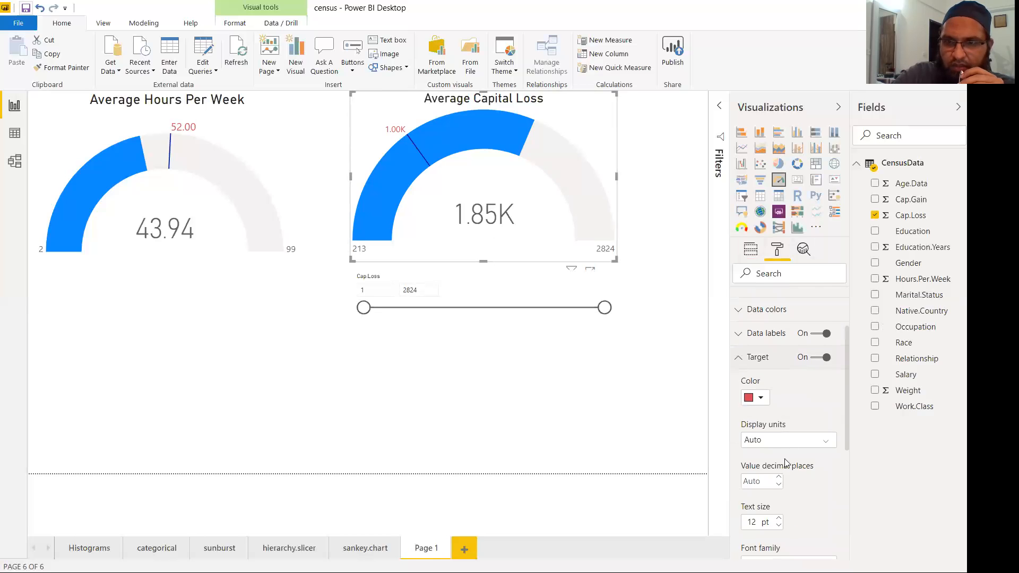
{"action": "scroll", "coordinate": [780, 461], "scroll_direction": "down", "scroll_amount": 2}
{"action": "left_click", "coordinate": [777, 452]}
{"action": "left_click", "coordinate": [778, 452]}
{"action": "left_click", "coordinate": [777, 452]}
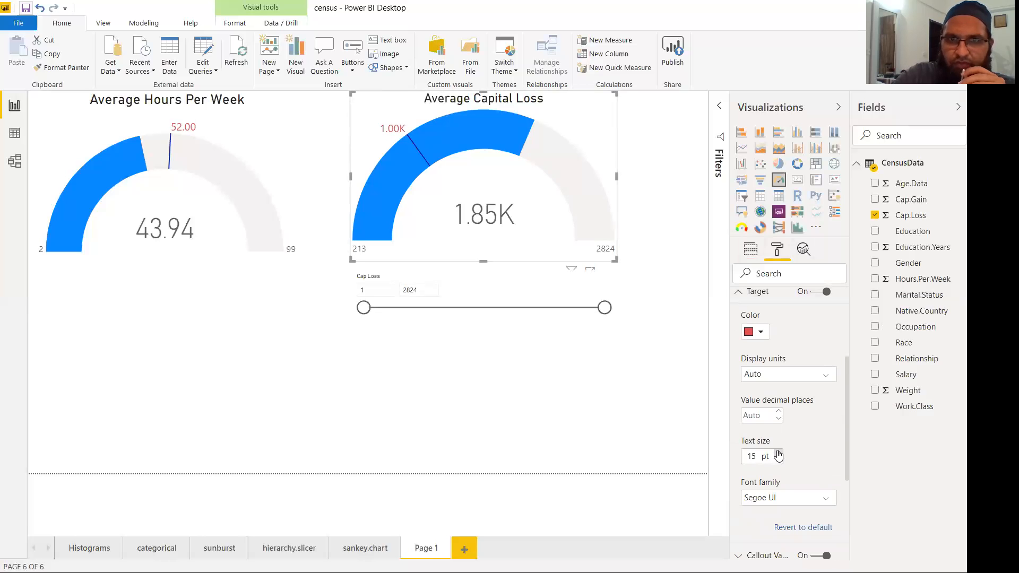
{"action": "left_click", "coordinate": [561, 407]}
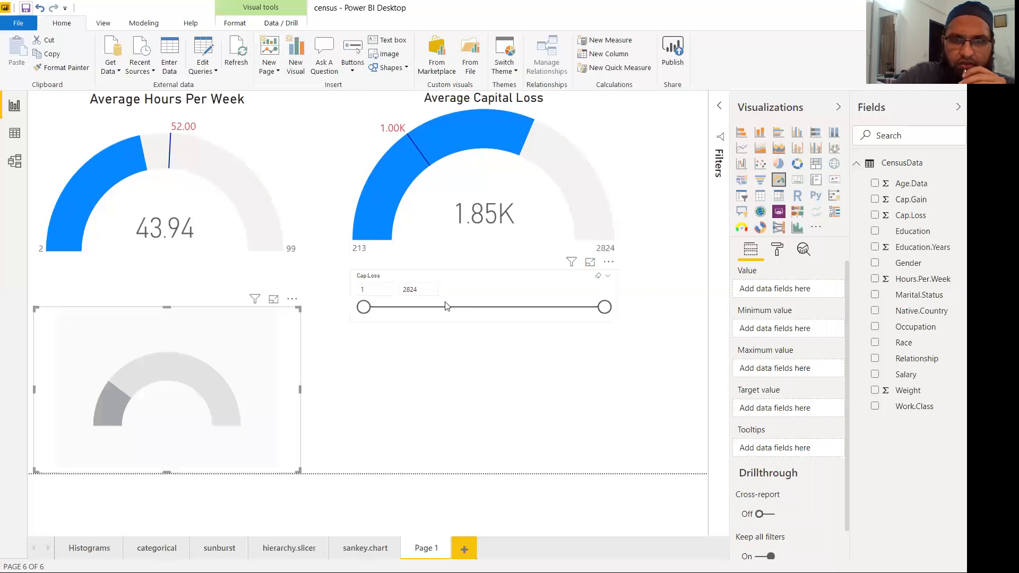
Step: Move the Cap.Loss slicer up so it sits directly beneath the Average Capital Loss gauge
{"action": "left_click_drag", "start_coordinate": [457, 291], "coordinate": [460, 287]}
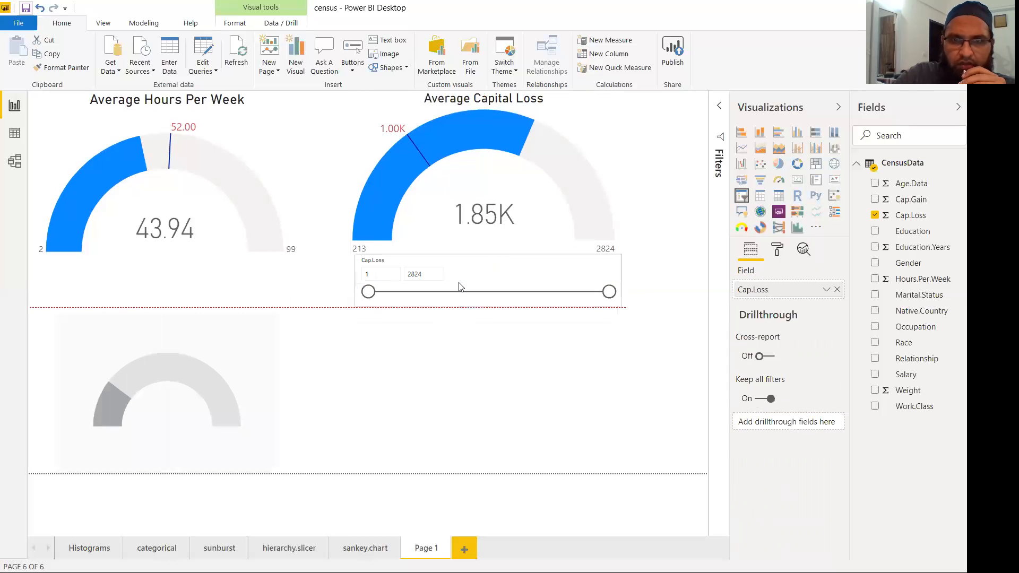
Step: Set the empty gauge's value to Cap.Gain, aggregated as Average
{"action": "left_click", "coordinate": [224, 370]}
{"action": "left_click_drag", "start_coordinate": [836, 260], "coordinate": [804, 291]}
{"action": "left_click", "coordinate": [826, 289]}
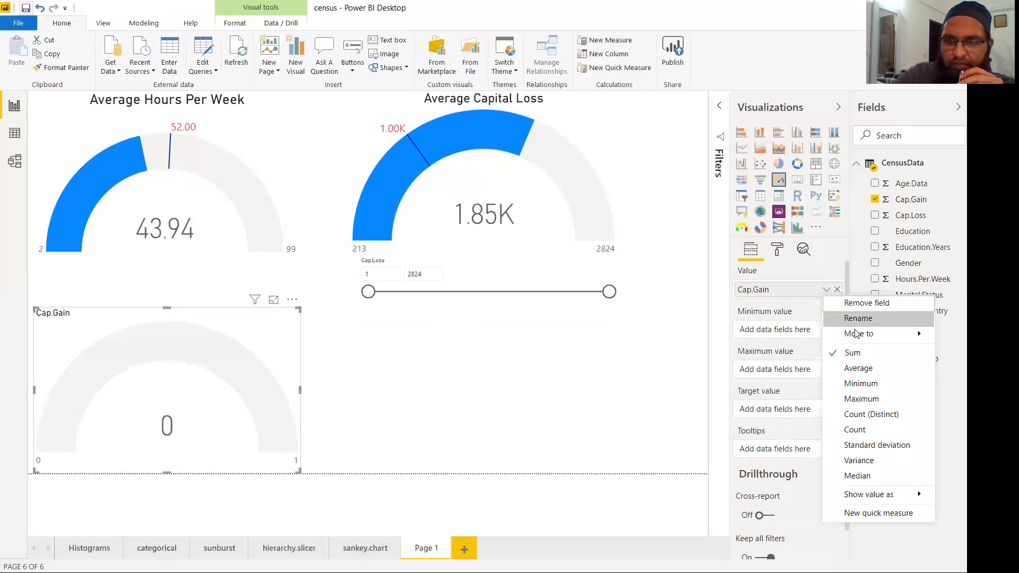
{"action": "left_click", "coordinate": [858, 367]}
Step: Set the Cap.Gain gauge's minimum value to Minimum of Cap.Gain and its maximum value to Maximum of Cap.Gain
{"action": "left_click_drag", "start_coordinate": [911, 200], "coordinate": [799, 330]}
{"action": "left_click_drag", "start_coordinate": [911, 200], "coordinate": [801, 372]}
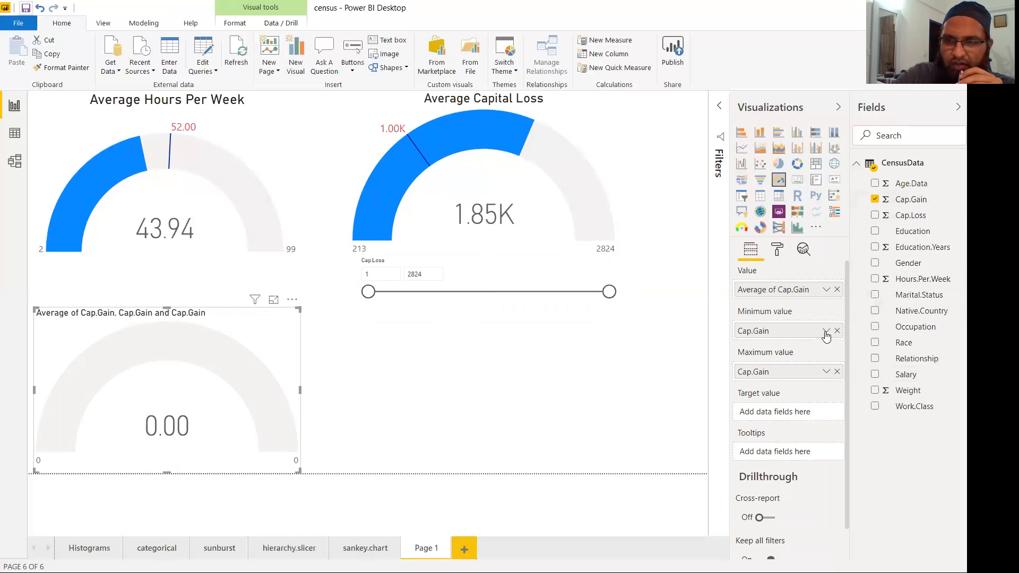
{"action": "left_click", "coordinate": [826, 330]}
{"action": "left_click", "coordinate": [849, 207]}
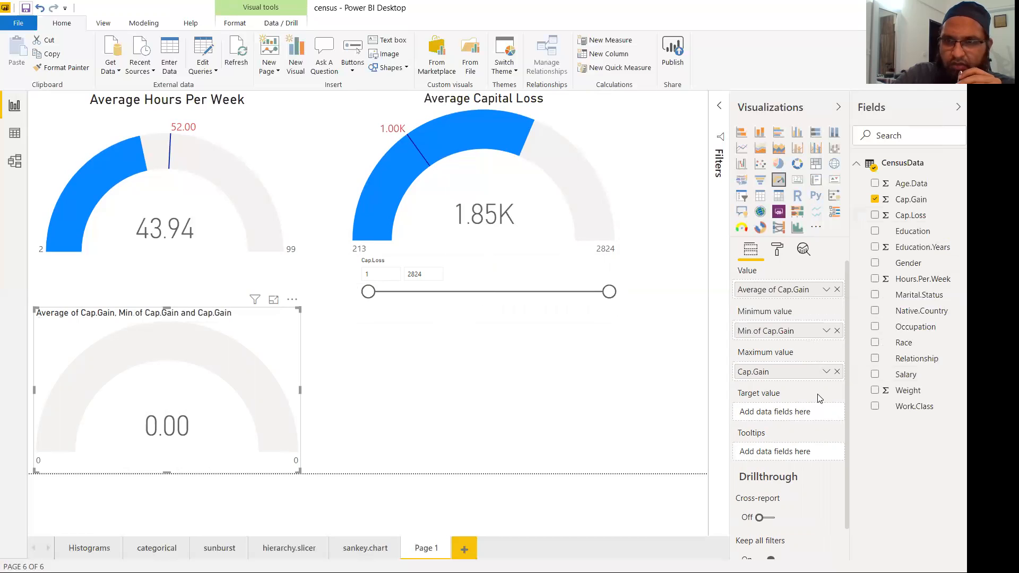
{"action": "left_click", "coordinate": [826, 372]}
{"action": "left_click", "coordinate": [862, 253]}
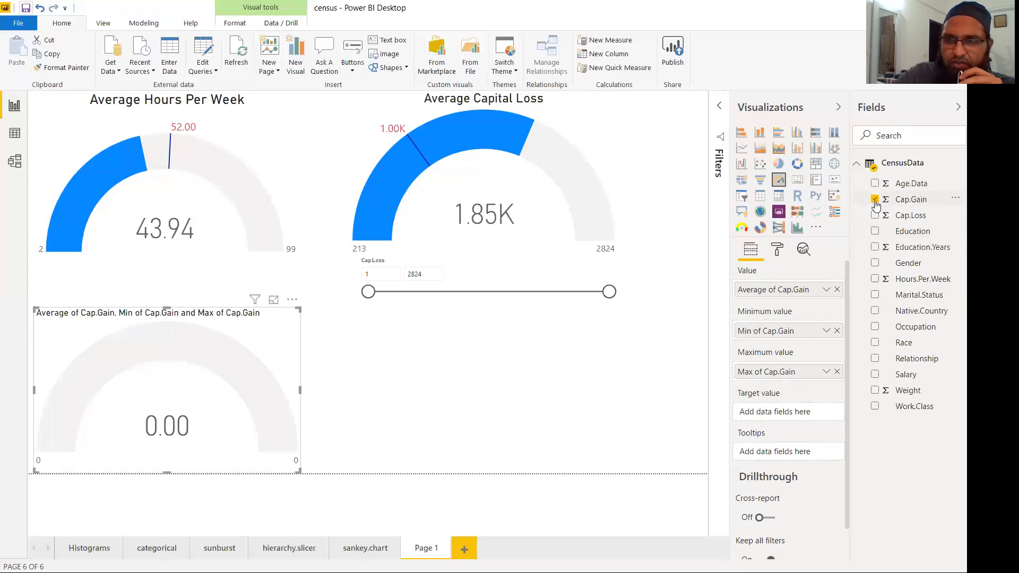
Step: Add a Cap.Gain slicer beside the Cap.Gain gauge and reduce its height
{"action": "left_click", "coordinate": [551, 372]}
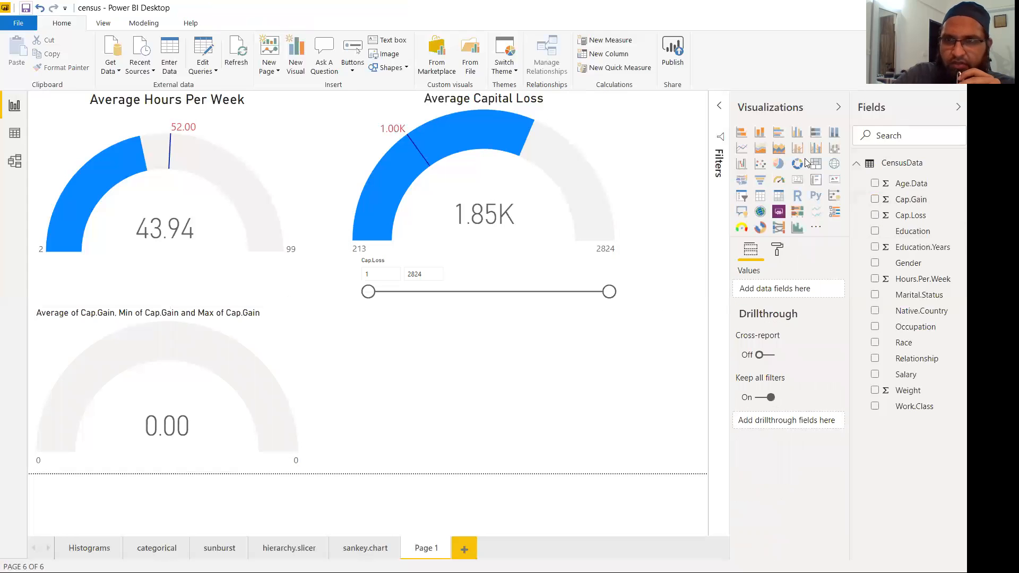
{"action": "left_click", "coordinate": [741, 195]}
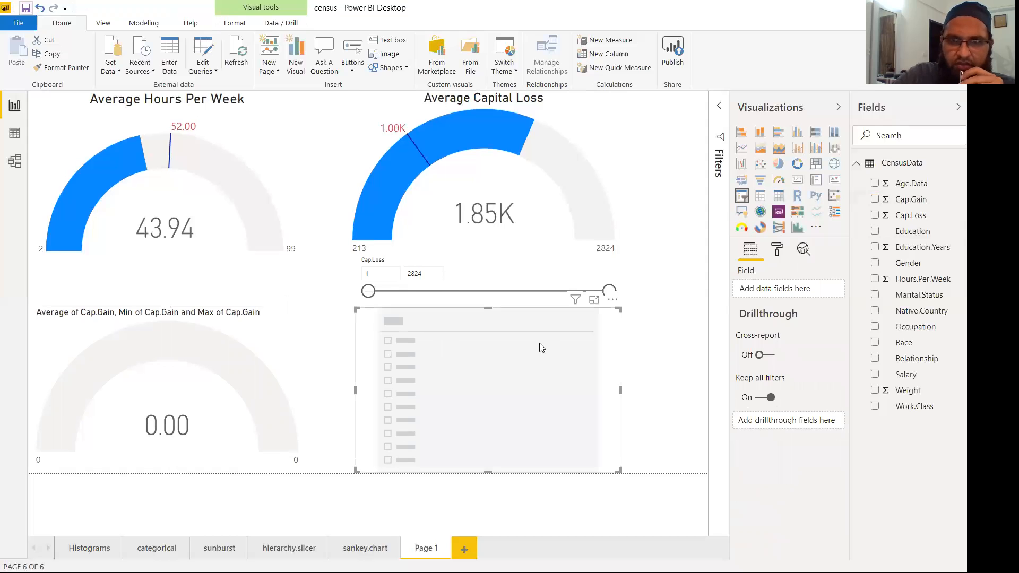
{"action": "left_click_drag", "start_coordinate": [875, 239], "coordinate": [775, 289]}
{"action": "left_click_drag", "start_coordinate": [488, 308], "coordinate": [473, 419]}
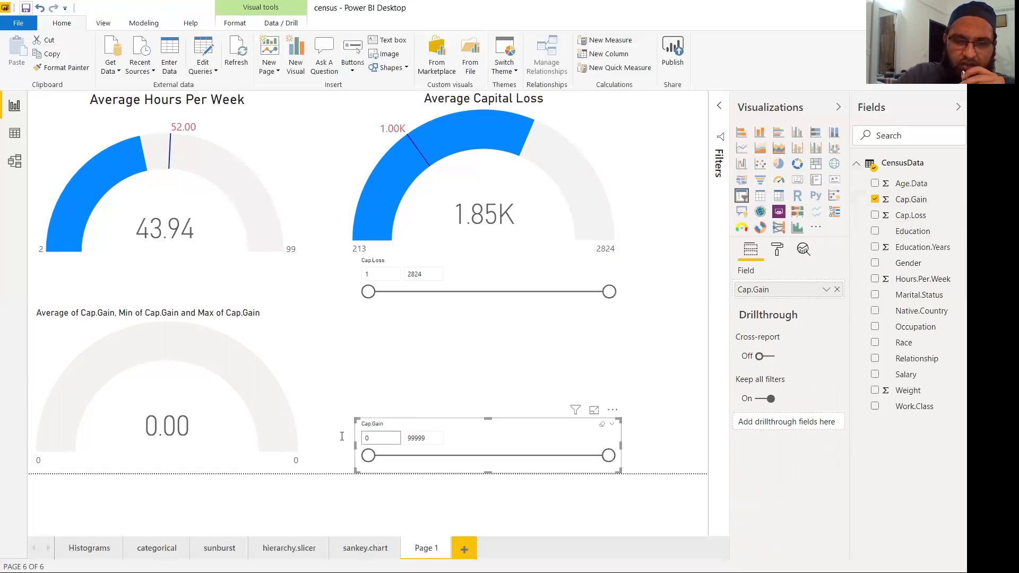
Step: Set the Cap.Gain slicer's lower bound to 1 and raise it to about 9660
{"action": "key", "text": "BackSpace"}
{"action": "type", "text": "1"}
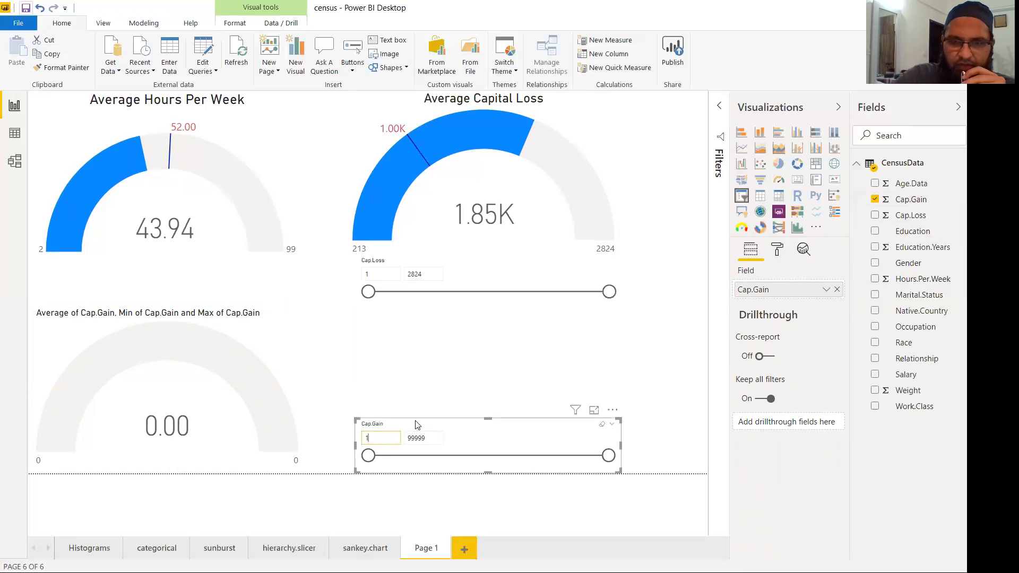
{"action": "key", "text": "Return"}
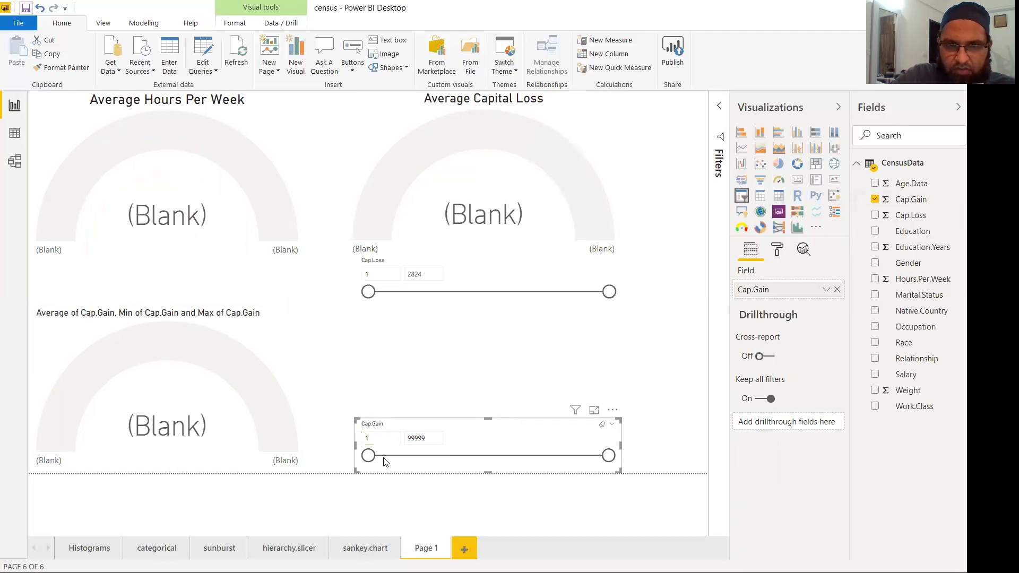
{"action": "left_click_drag", "start_coordinate": [368, 455], "coordinate": [393, 458]}
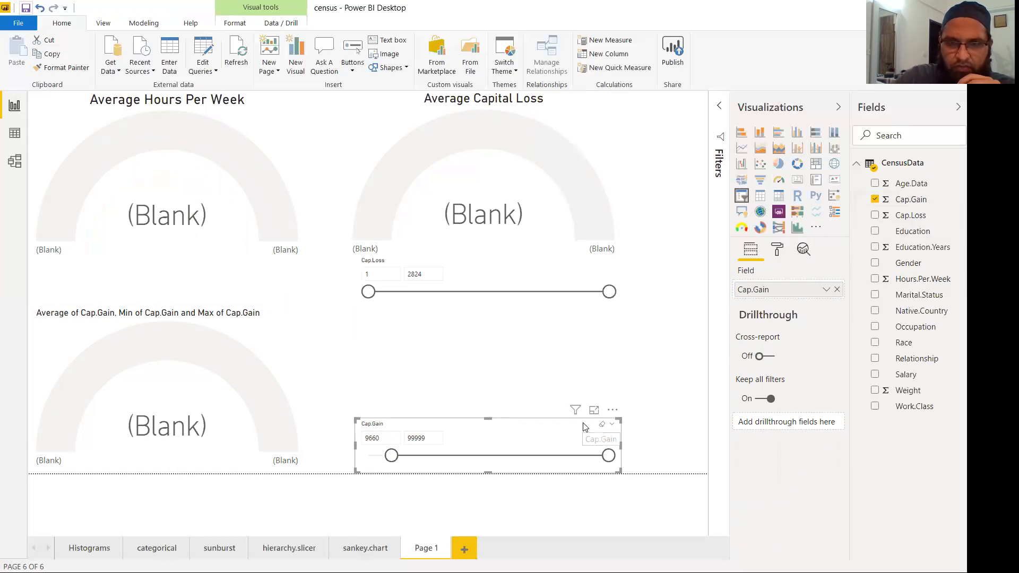
Step: Replace the Cap.Gain slicer with a new, slightly taller Cap.Gain slicer in the same spot
{"action": "key", "text": "Delete"}
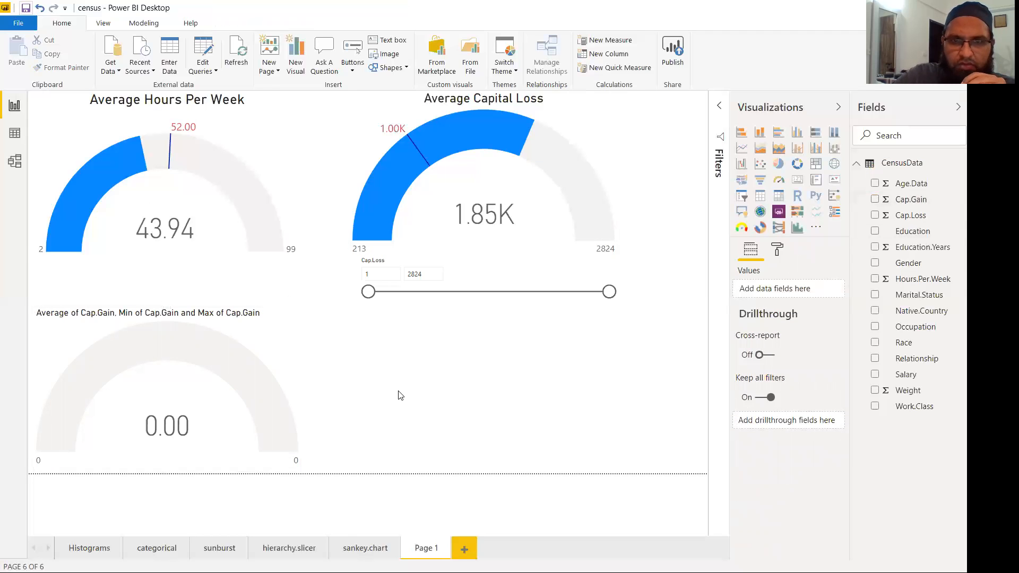
{"action": "left_click", "coordinate": [741, 196]}
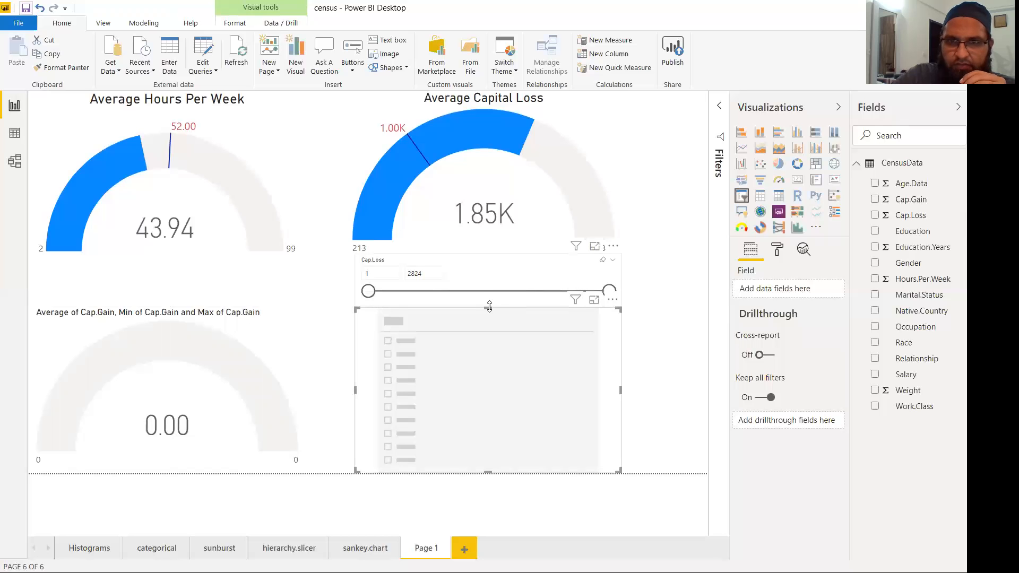
{"action": "left_click_drag", "start_coordinate": [488, 308], "coordinate": [481, 386]}
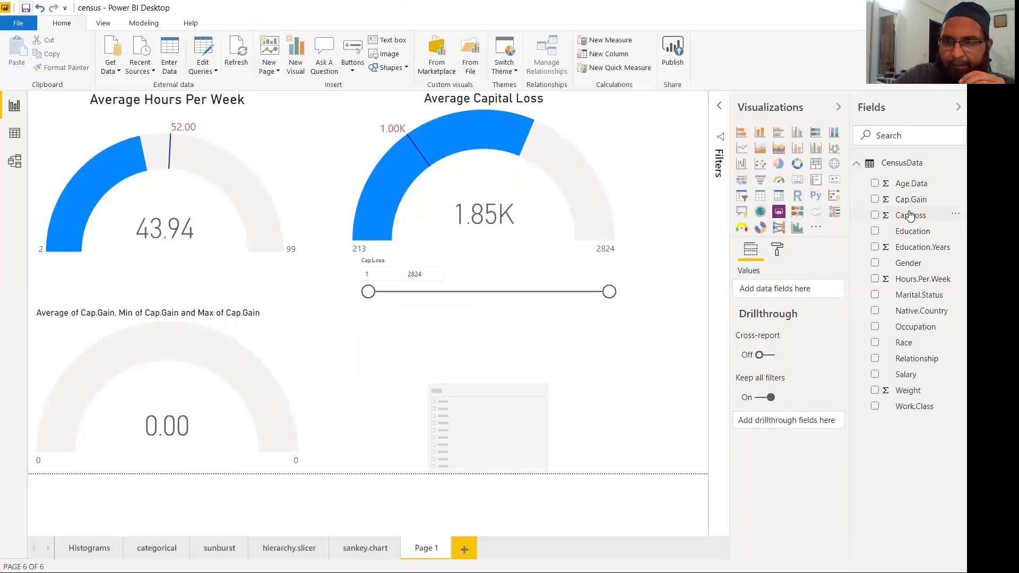
{"action": "left_click_drag", "start_coordinate": [908, 199], "coordinate": [794, 290]}
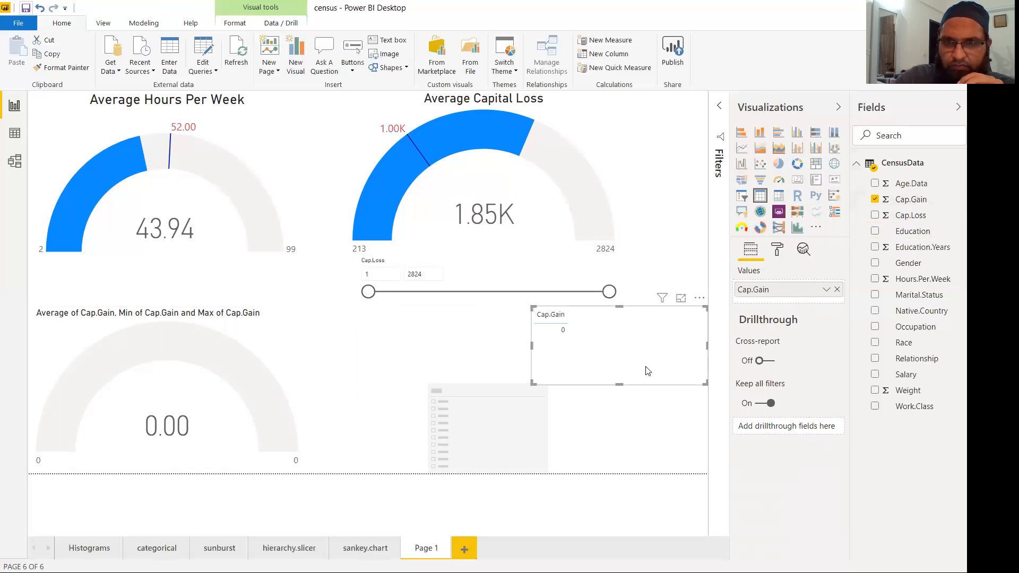
{"action": "key", "text": "Delete"}
{"action": "left_click", "coordinate": [464, 437]}
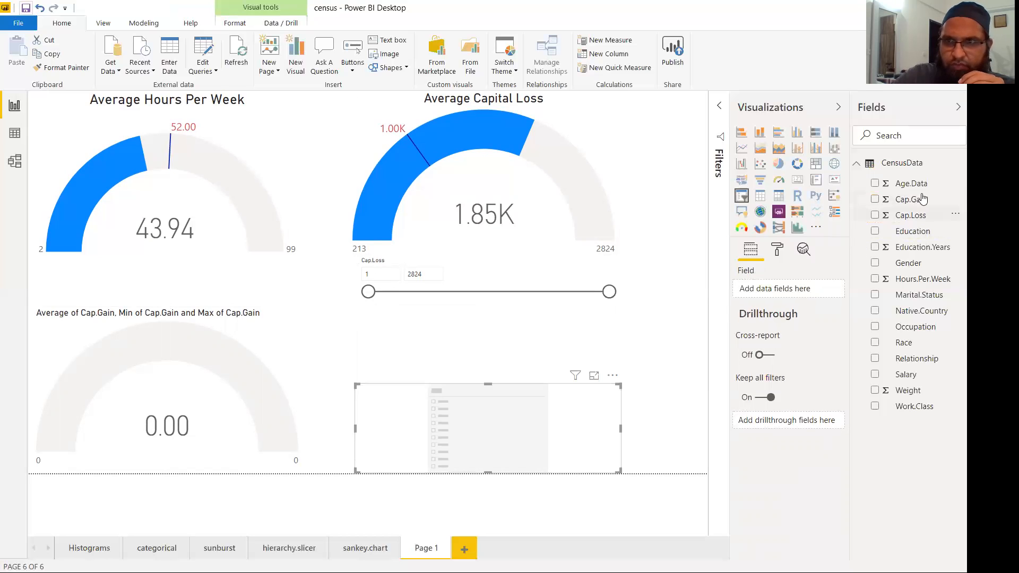
{"action": "left_click_drag", "start_coordinate": [922, 199], "coordinate": [807, 291]}
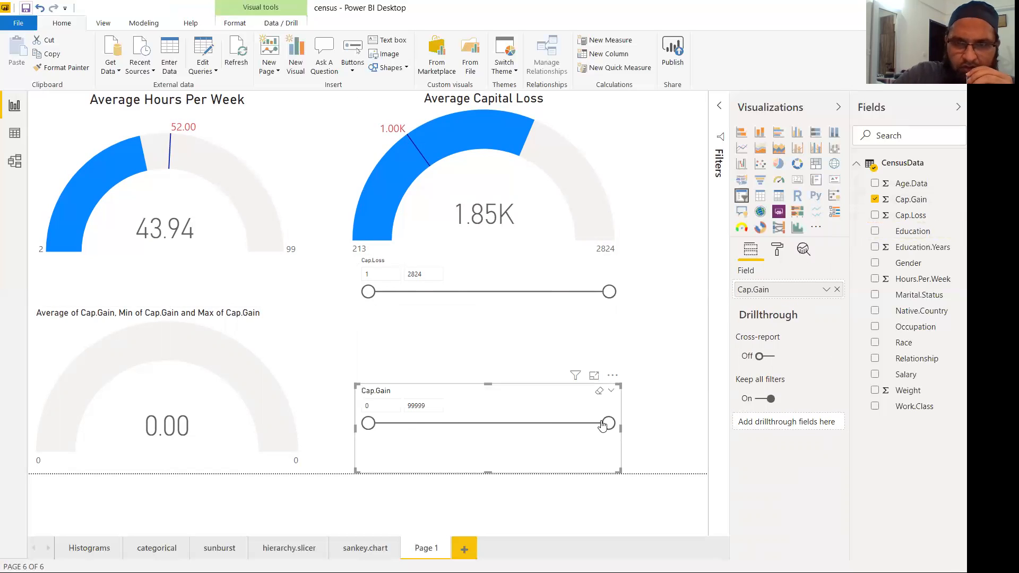
Step: Try a lower bound of 0.01 on the Cap.Gain slicer and reset it to 0
{"action": "mouse_move", "coordinate": [610, 427]}
{"action": "left_mouse_down"}
{"action": "mouse_move", "coordinate": [571, 428]}
{"action": "mouse_move", "coordinate": [610, 425]}
{"action": "left_mouse_up"}
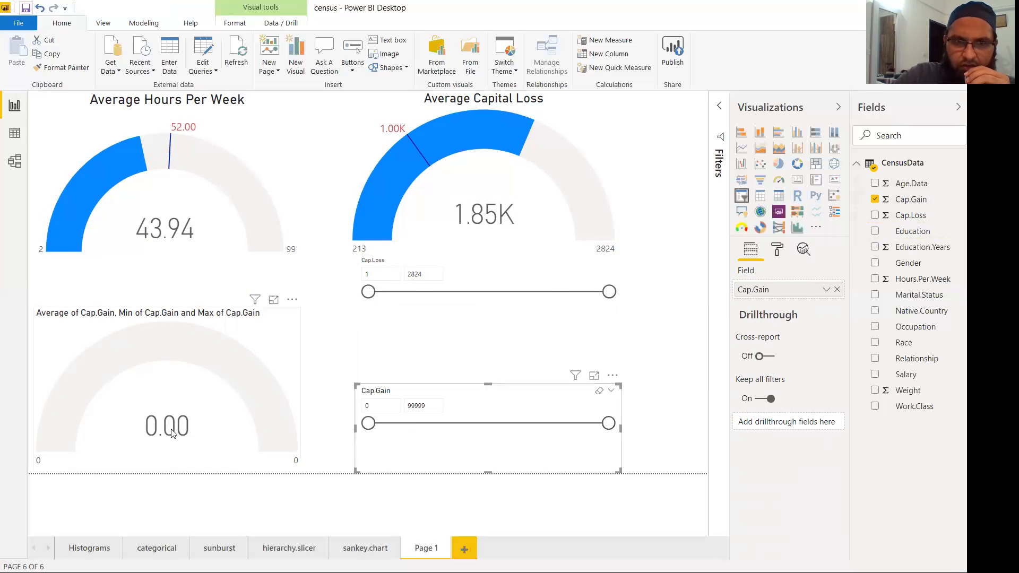
{"action": "left_click", "coordinate": [223, 435]}
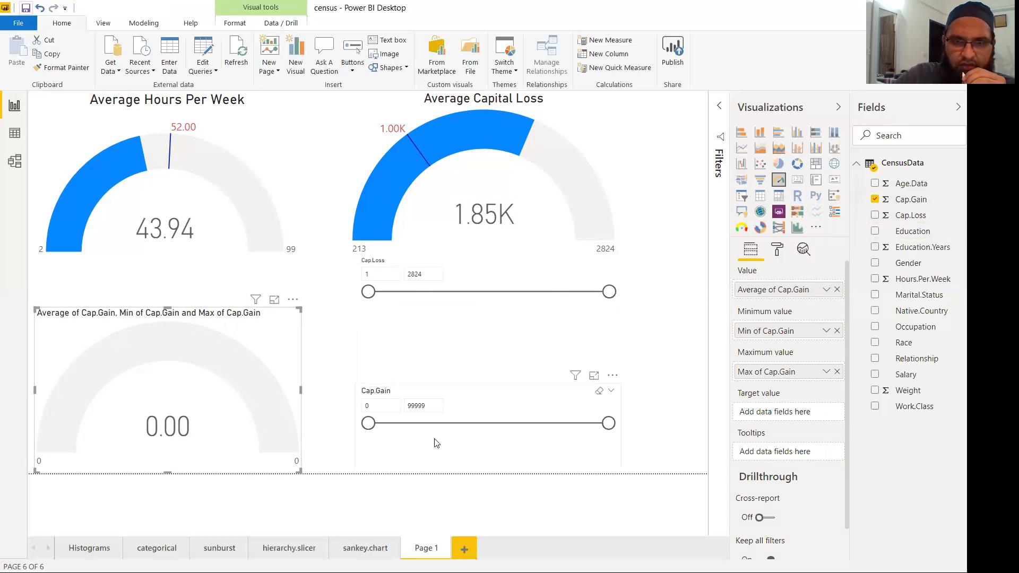
{"action": "left_click", "coordinate": [462, 443]}
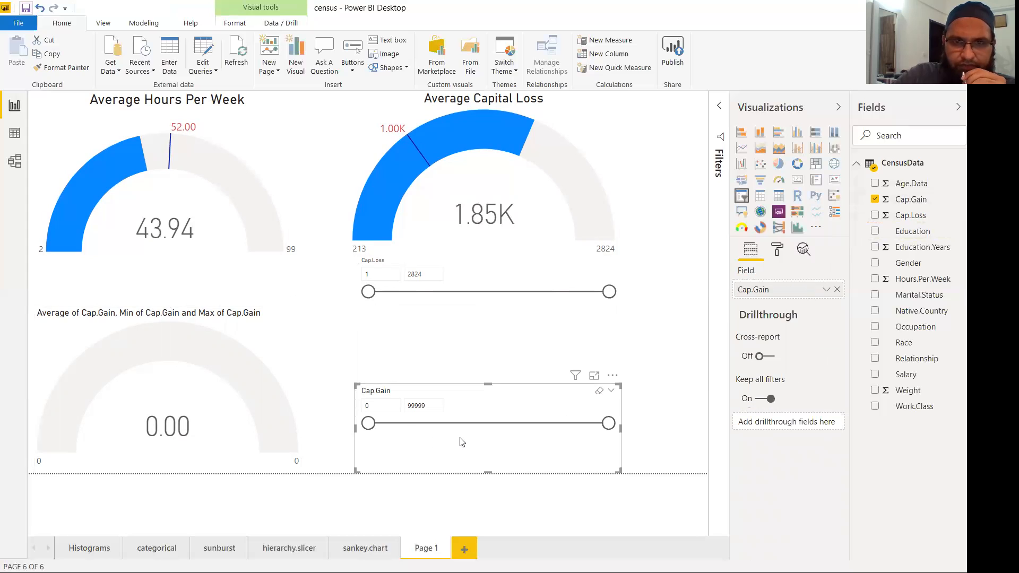
{"action": "mouse_move", "coordinate": [368, 422]}
{"action": "left_mouse_down"}
{"action": "mouse_move", "coordinate": [386, 426]}
{"action": "mouse_move", "coordinate": [365, 428]}
{"action": "left_mouse_up"}
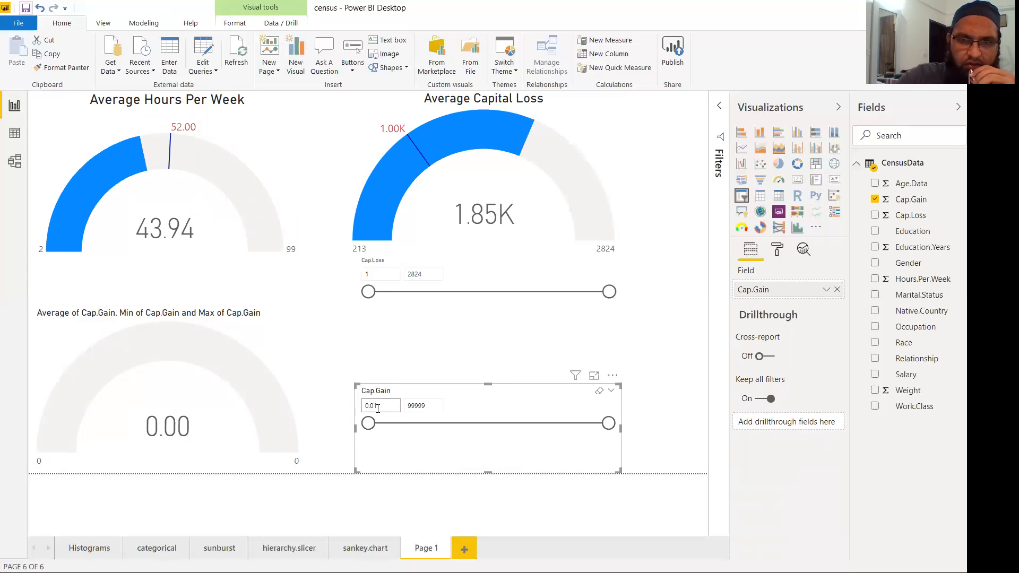
{"action": "double_click", "coordinate": [378, 408]}
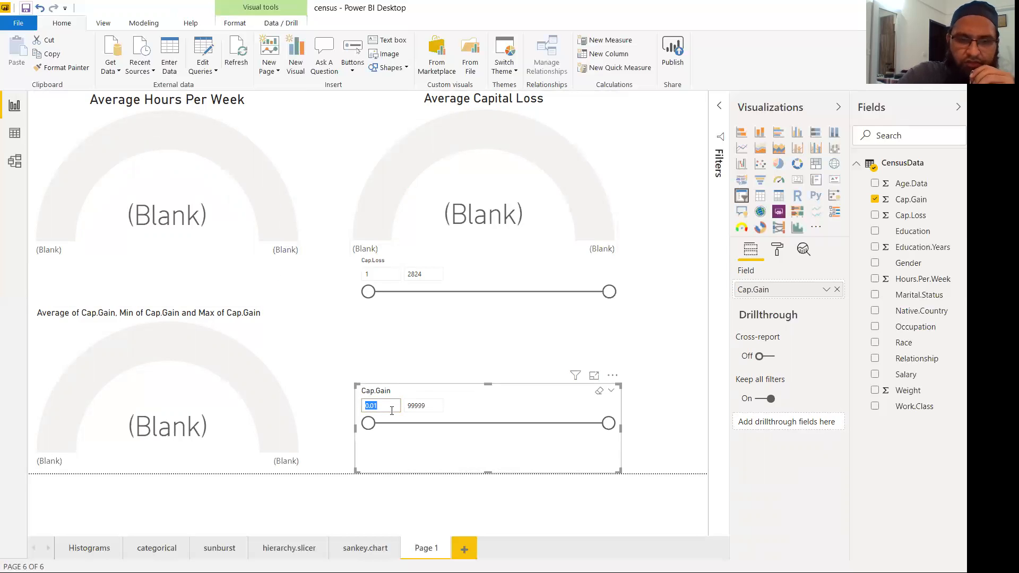
{"action": "type", "text": "0"}
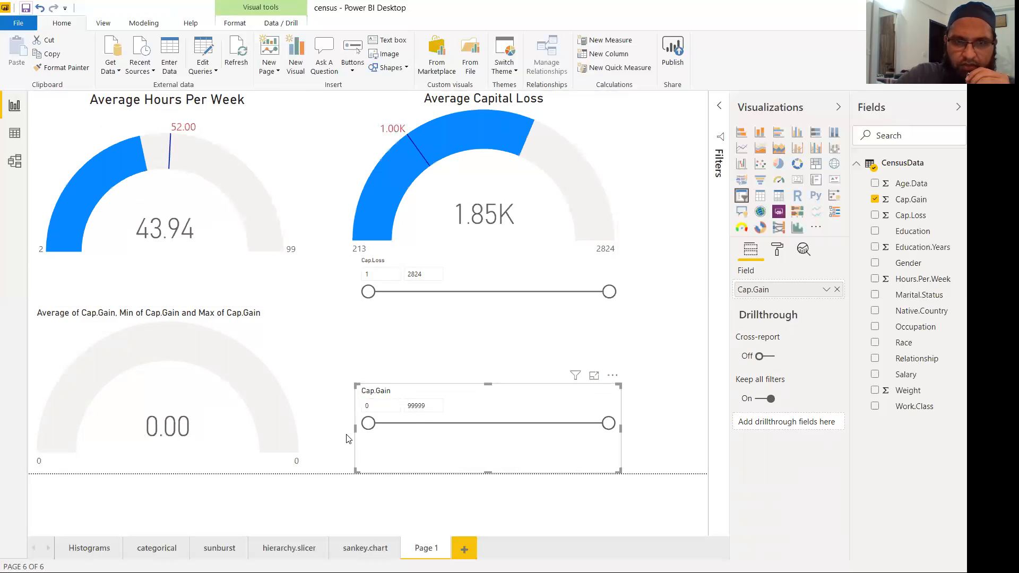
{"action": "left_click", "coordinate": [382, 407]}
{"action": "type", "text": "100"}
{"action": "key", "text": "BackSpace"}
{"action": "key", "text": "BackSpace"}
{"action": "key", "text": "BackSpace"}
{"action": "key", "text": "Tab"}
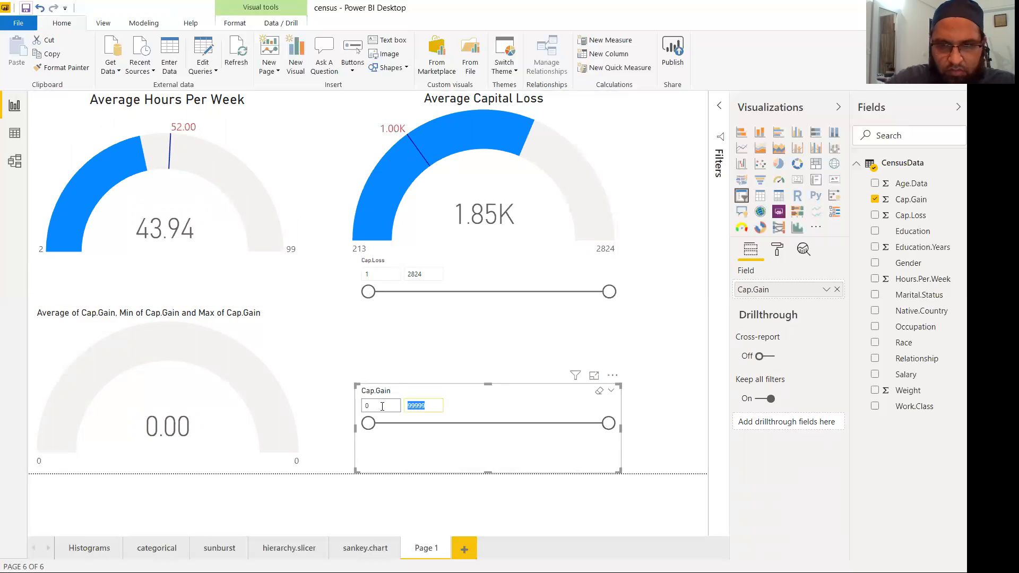
Step: Lower the Cap.Gain slicer's upper bound to about 9757 and set its lower bound to 0.001
{"action": "left_click_drag", "start_coordinate": [609, 423], "coordinate": [392, 425]}
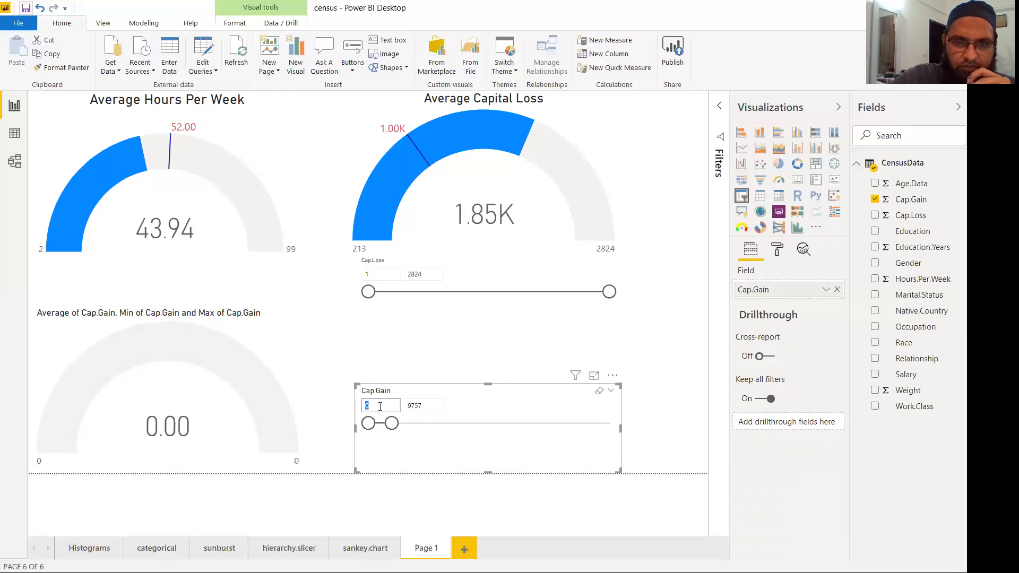
{"action": "type", "text": ".00"}
{"action": "key", "text": "Return"}
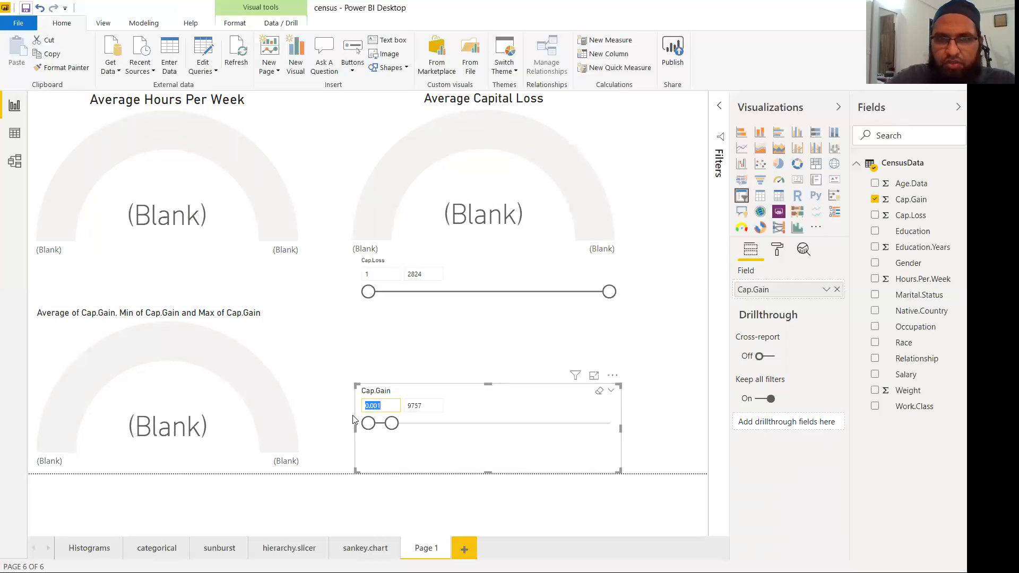
Step: Reset the Cap.Gain slicer's lower bound to 0
{"action": "key", "text": "alt+Tab"}
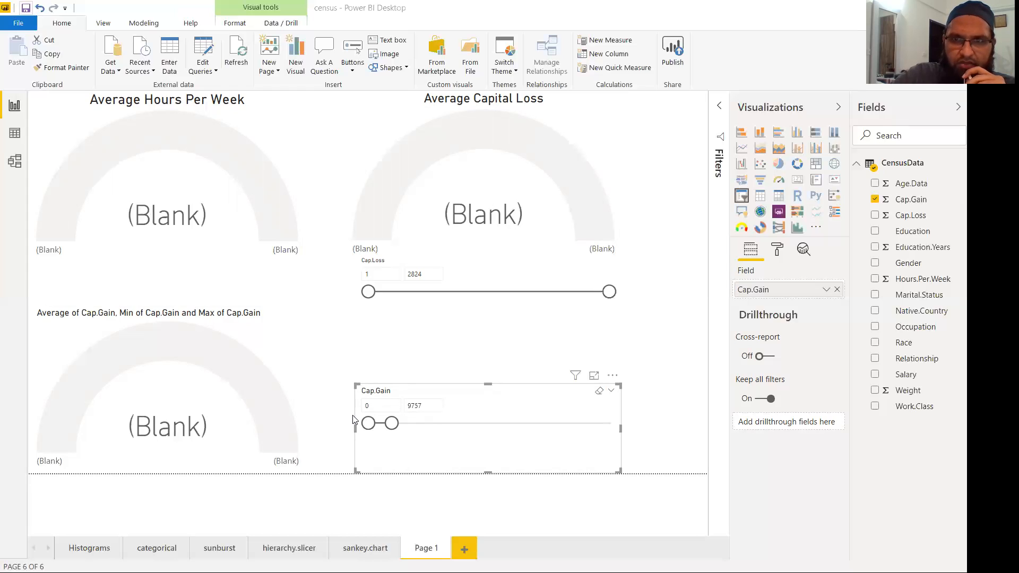
{"action": "left_click", "coordinate": [526, 135]}
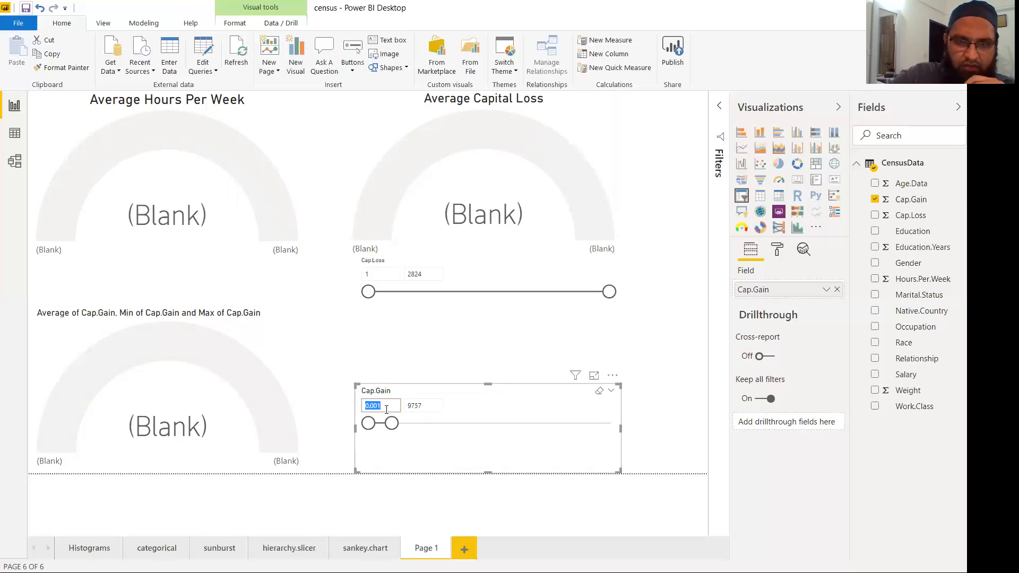
{"action": "type", "text": "0"}
Step: Delete the Cap.Gain slicer and the Cap.Gain gauge from the page
{"action": "left_click", "coordinate": [446, 450]}
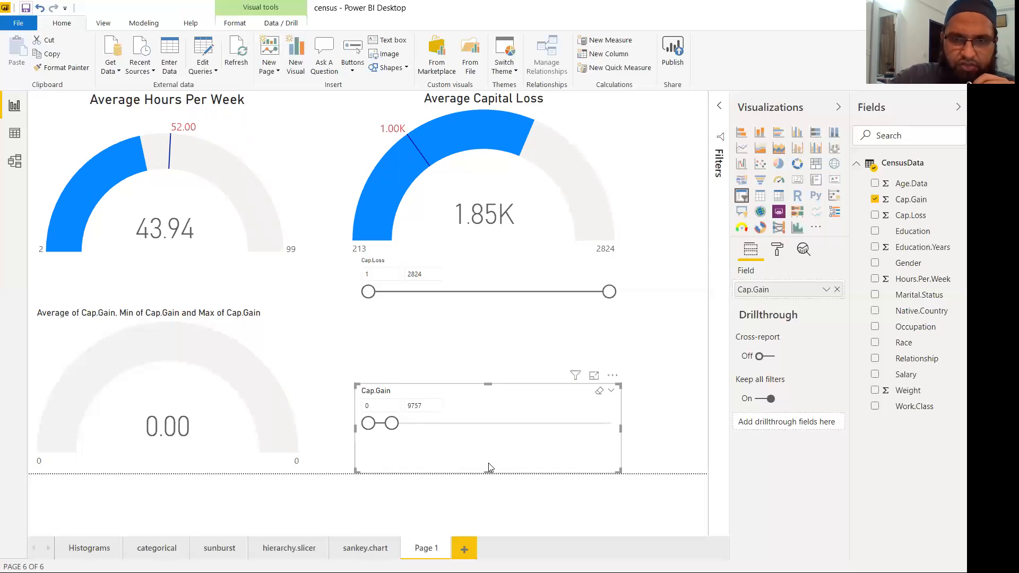
{"action": "key", "text": "Delete"}
{"action": "left_click", "coordinate": [272, 441]}
{"action": "key", "text": "Delete"}
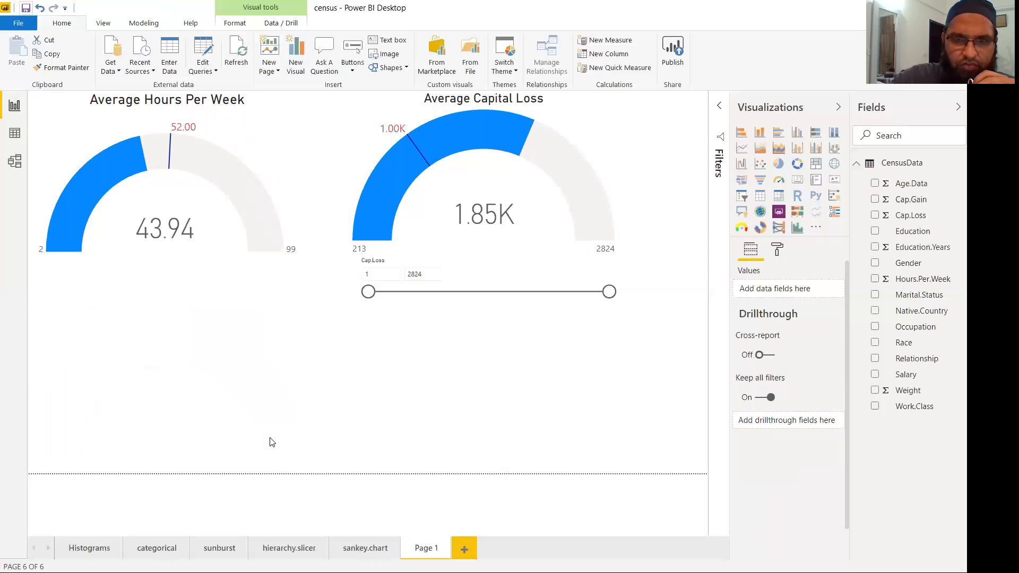
Step: Rename the current report page as gauage.1
{"action": "double_click", "coordinate": [428, 549]}
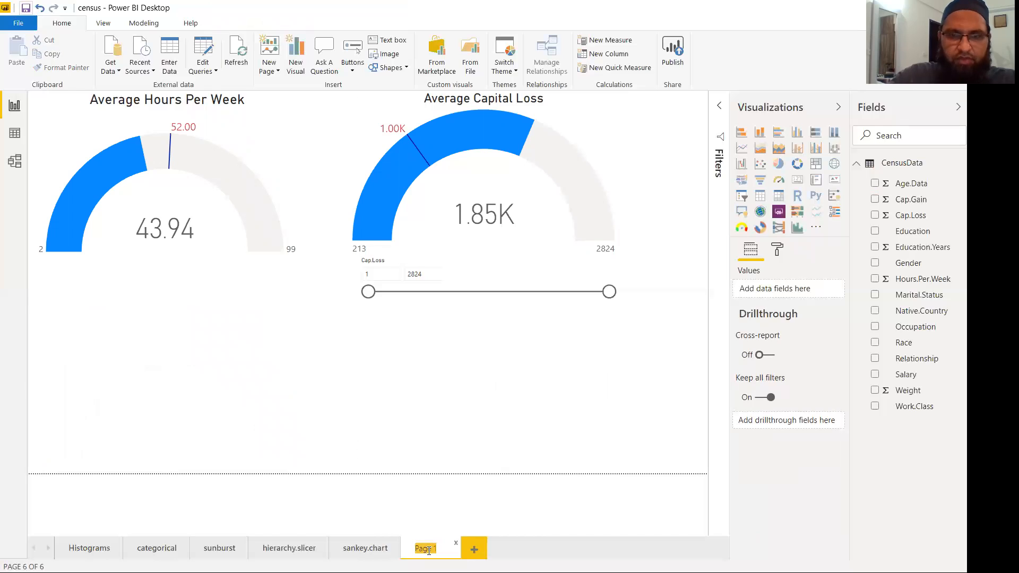
{"action": "type", "text": "gauage"}
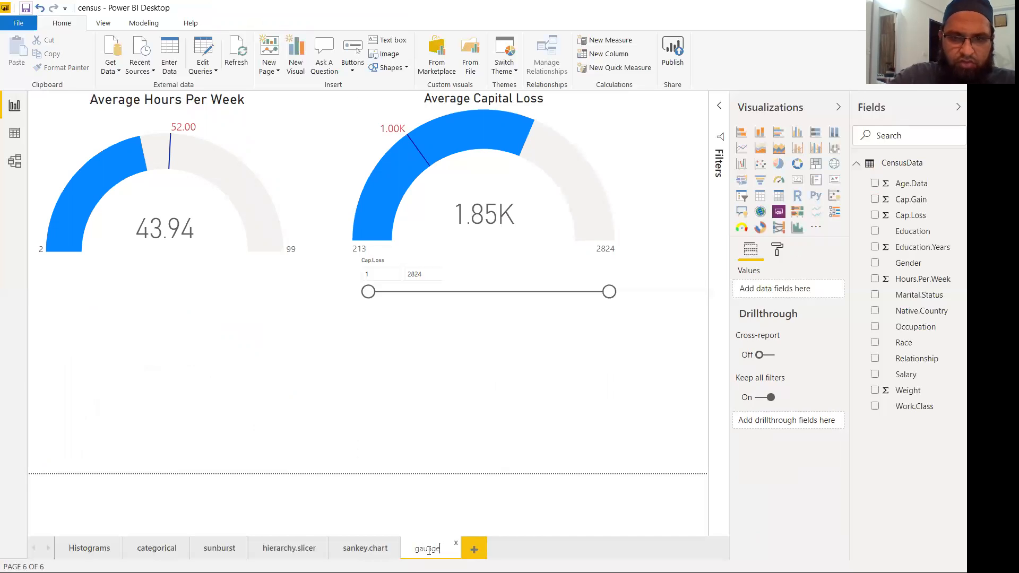
{"action": "type", "text": ".1"}
{"action": "key", "text": "Return"}
Step: Add a new report page and name it gauge.2
{"action": "left_click", "coordinate": [476, 548]}
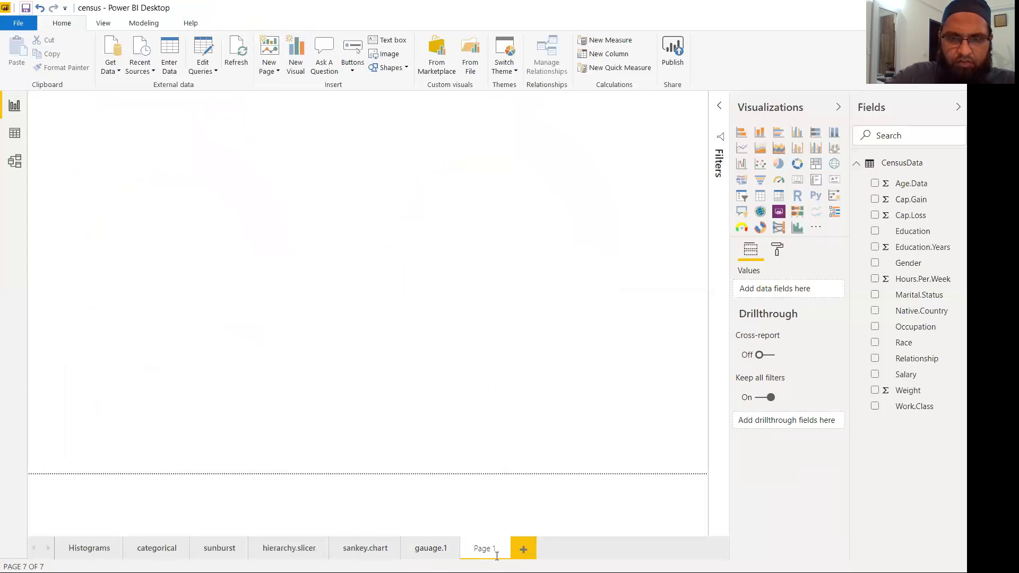
{"action": "double_click", "coordinate": [493, 549]}
{"action": "type", "text": "gauge.2"}
{"action": "key", "text": "Return"}
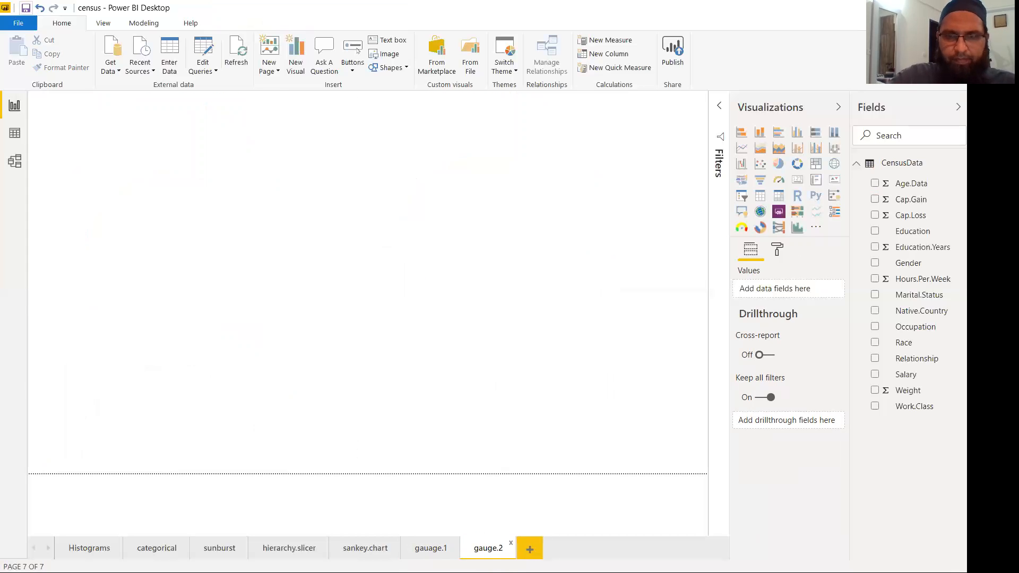
Step: Insert an empty gauge chart on the gauge.2 page and resize it
{"action": "left_click", "coordinate": [778, 179]}
{"action": "left_click_drag", "start_coordinate": [182, 238], "coordinate": [281, 268]}
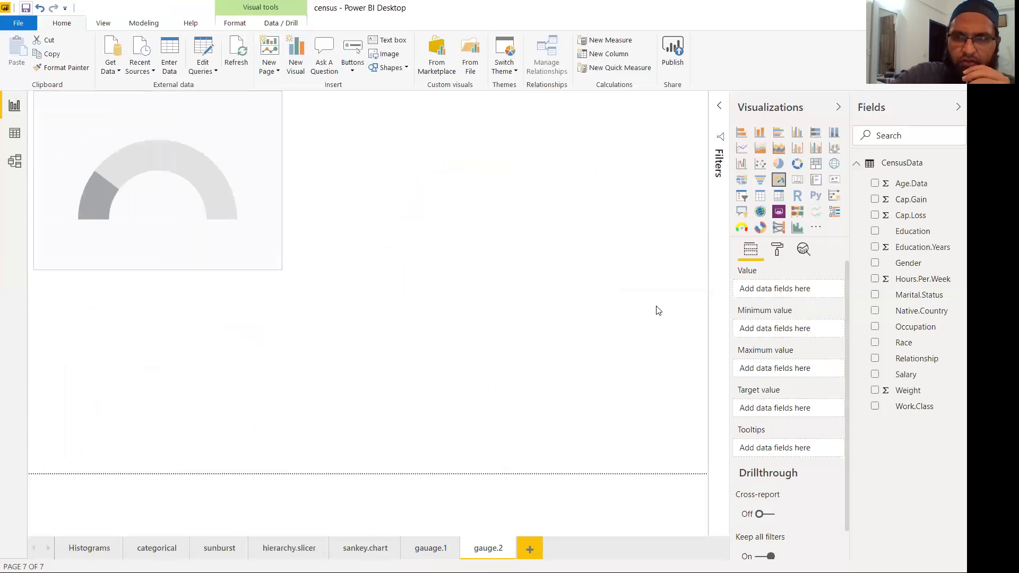
Step: Assign Cap.Gain as the gauge's value, minimum and maximum, summarized as Average, Minimum and Maximum respectively
{"action": "left_click_drag", "start_coordinate": [915, 200], "coordinate": [803, 331]}
{"action": "left_click_drag", "start_coordinate": [909, 201], "coordinate": [799, 372]}
{"action": "left_click", "coordinate": [827, 331]}
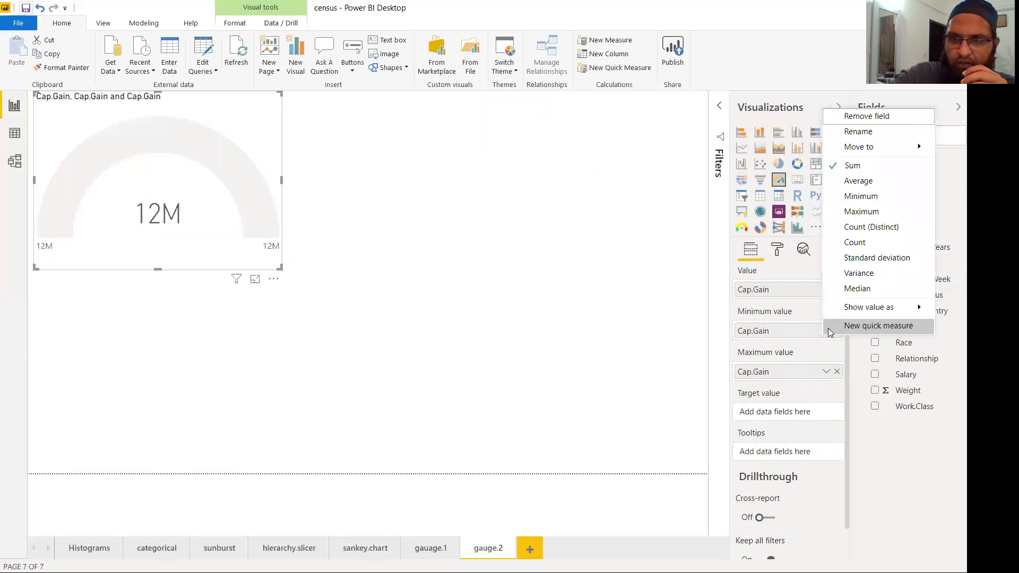
{"action": "left_click", "coordinate": [861, 198]}
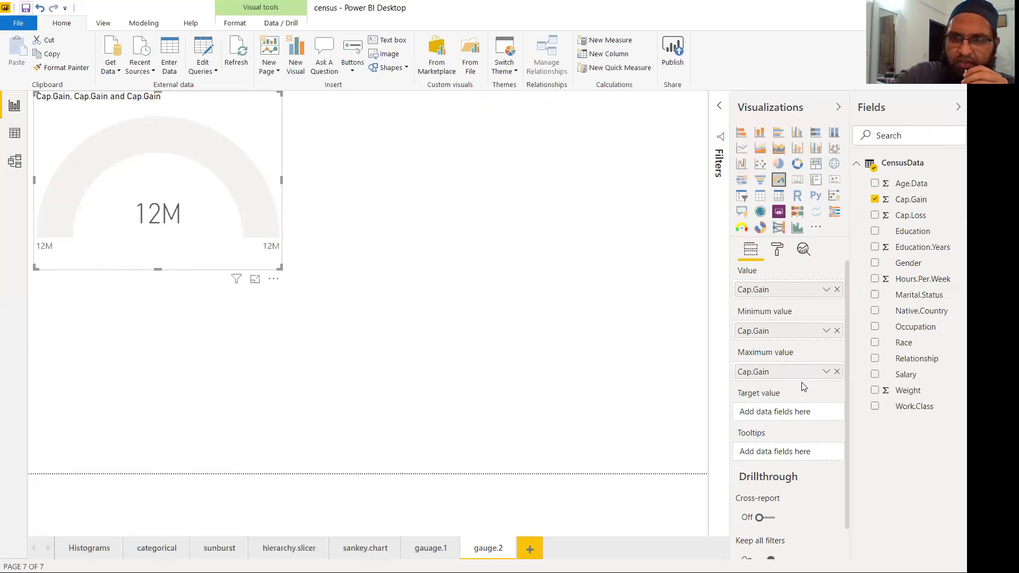
{"action": "left_click", "coordinate": [826, 371]}
{"action": "left_click", "coordinate": [861, 252]}
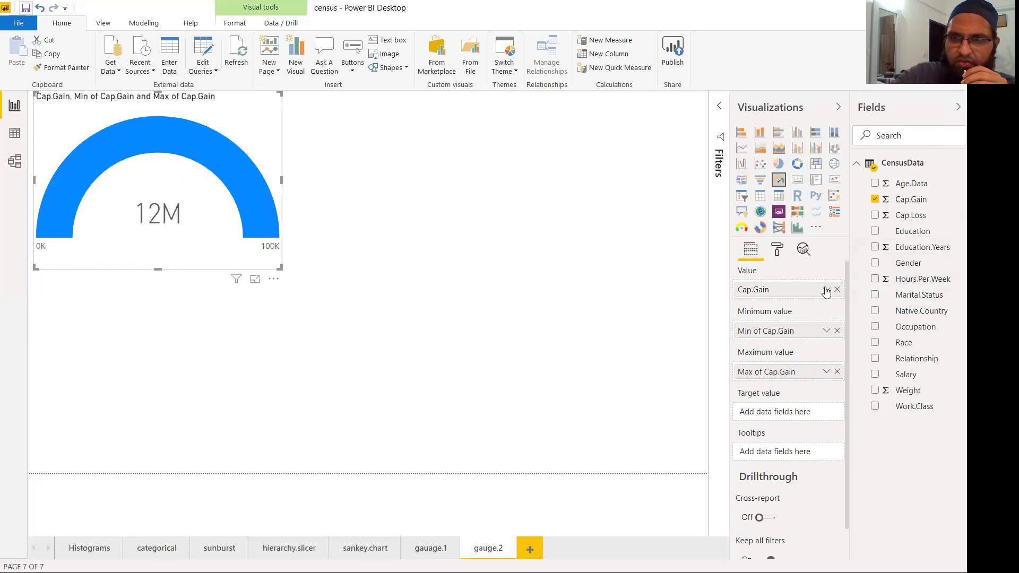
{"action": "left_click", "coordinate": [826, 291]}
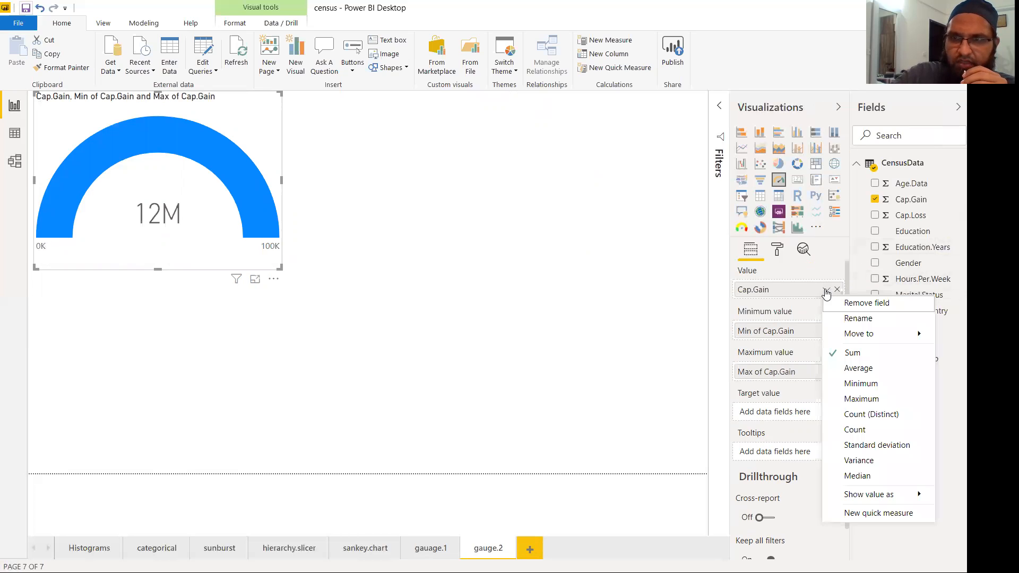
{"action": "left_click", "coordinate": [862, 370]}
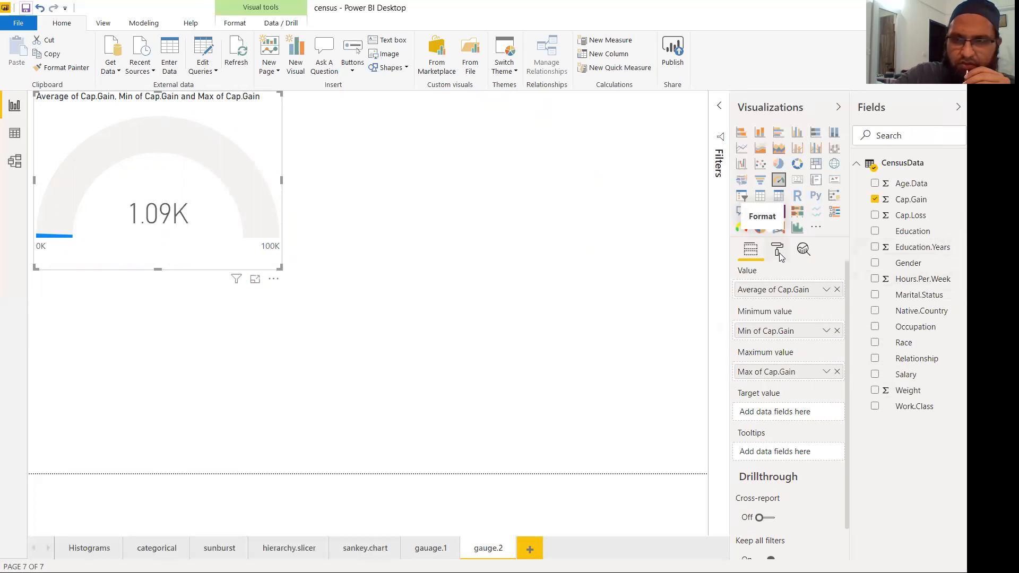
Step: Try Sum as the aggregation of the gauge's Cap.Gain value and return it to Average
{"action": "left_click", "coordinate": [825, 289]}
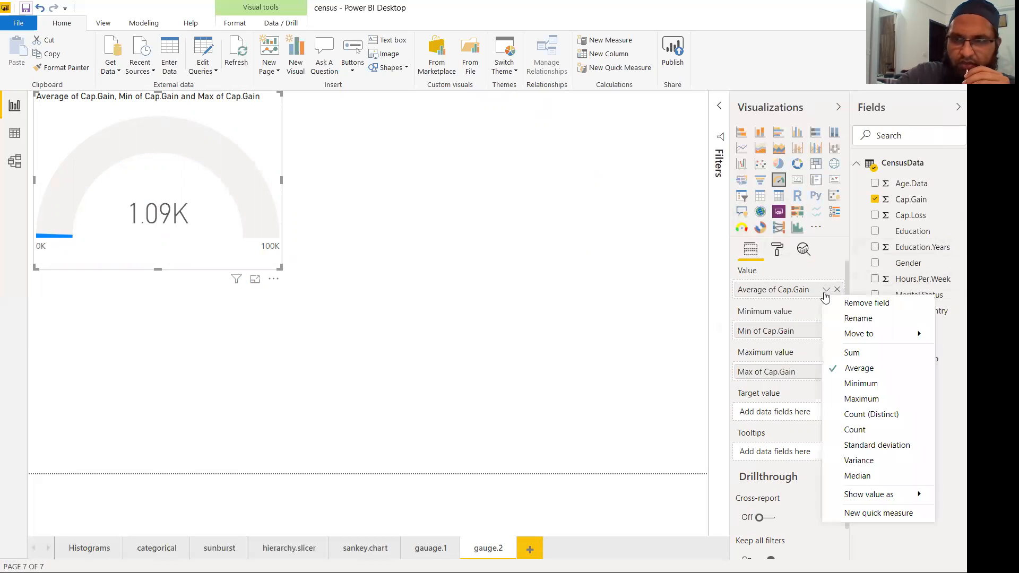
{"action": "left_click", "coordinate": [852, 353]}
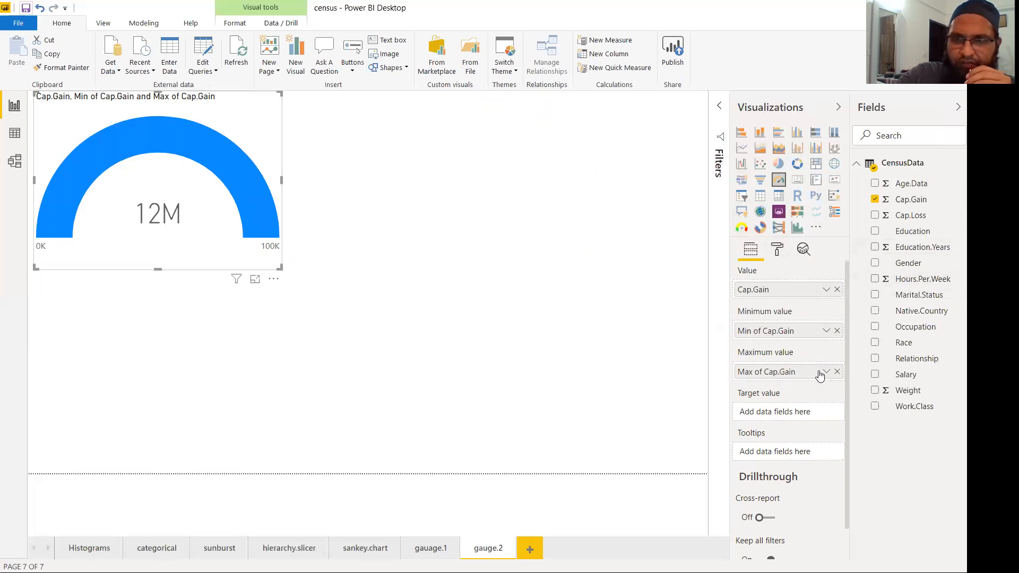
{"action": "scroll", "coordinate": [807, 426], "scroll_direction": "down", "scroll_amount": 1}
{"action": "scroll", "coordinate": [781, 267], "scroll_direction": "up", "scroll_amount": 1}
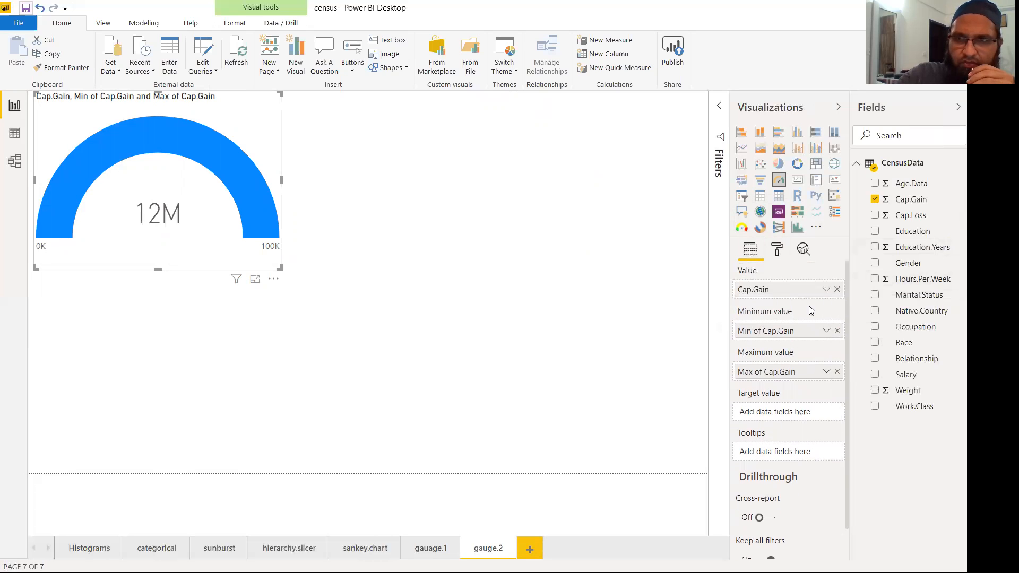
{"action": "left_click", "coordinate": [826, 289]}
{"action": "left_click", "coordinate": [858, 368]}
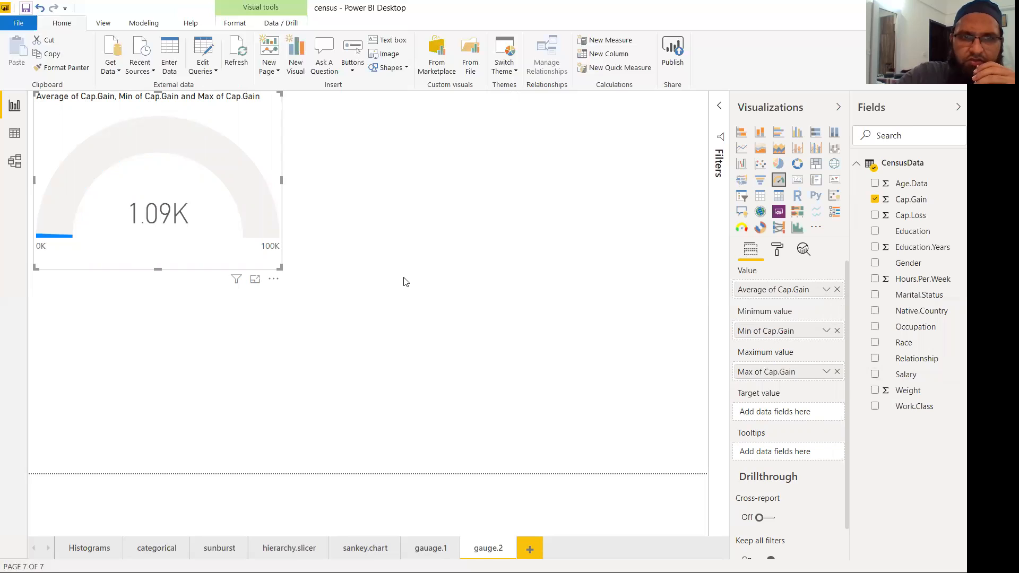
Step: Try Median as the aggregation of the gauge's Cap.Gain value and switch back to Average
{"action": "left_click", "coordinate": [775, 256]}
{"action": "left_click", "coordinate": [751, 250]}
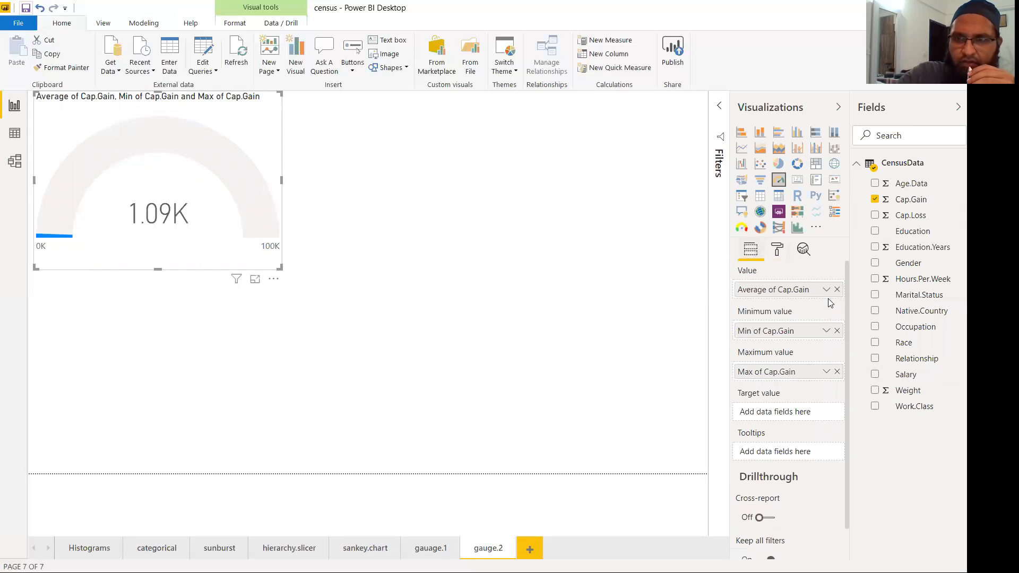
{"action": "left_click", "coordinate": [826, 289]}
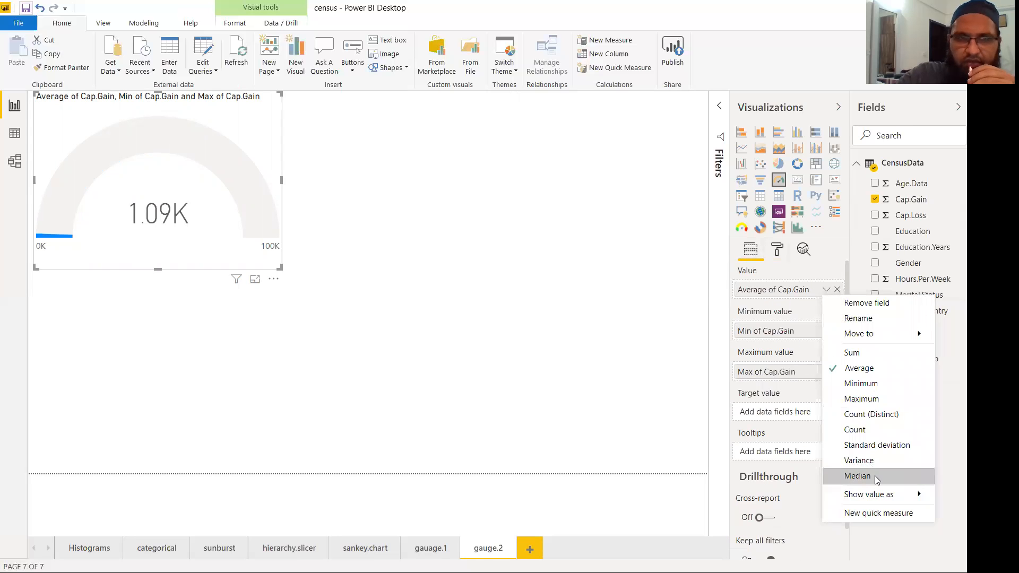
{"action": "left_click", "coordinate": [857, 476]}
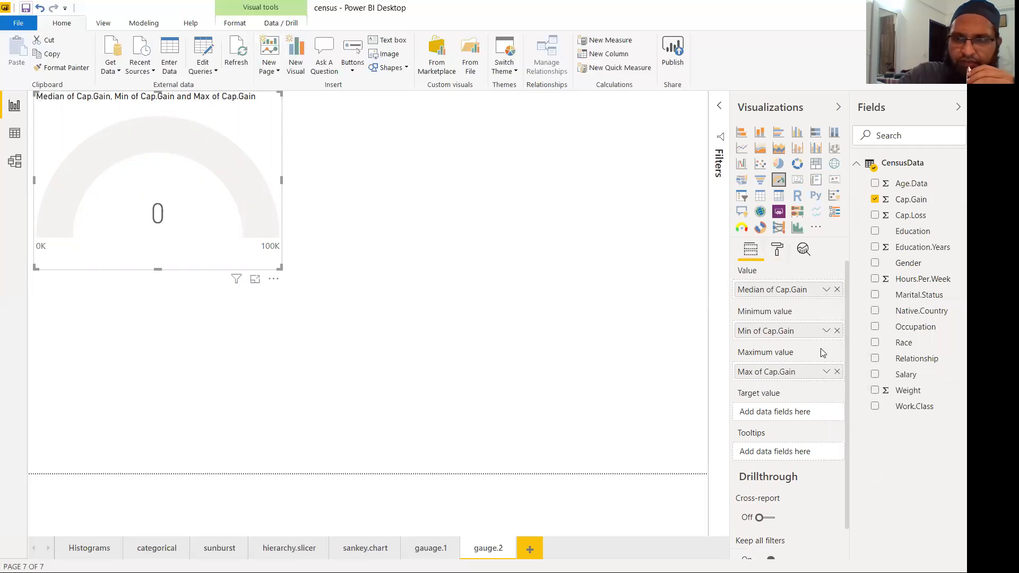
{"action": "left_click", "coordinate": [826, 289]}
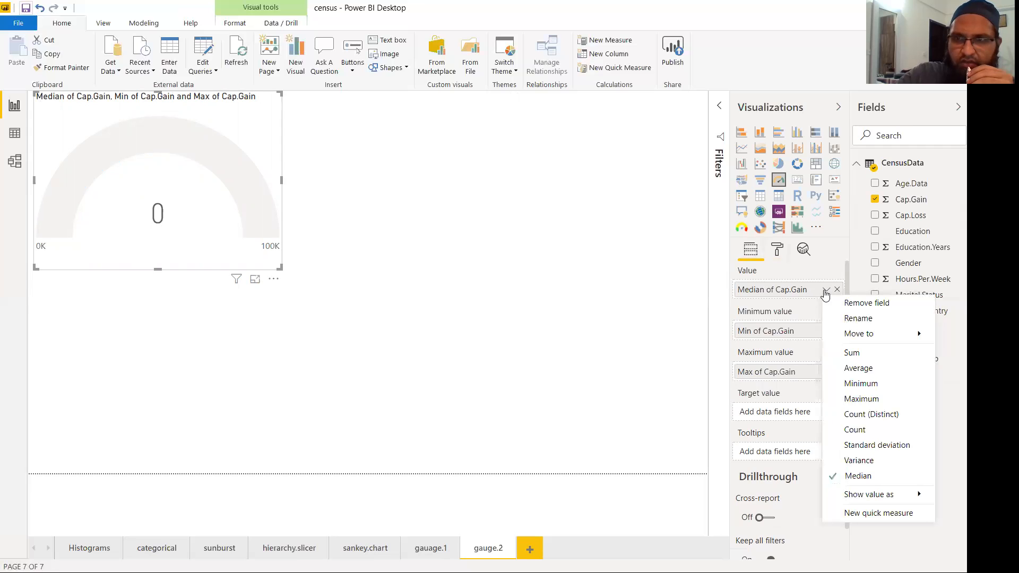
{"action": "left_click", "coordinate": [859, 369]}
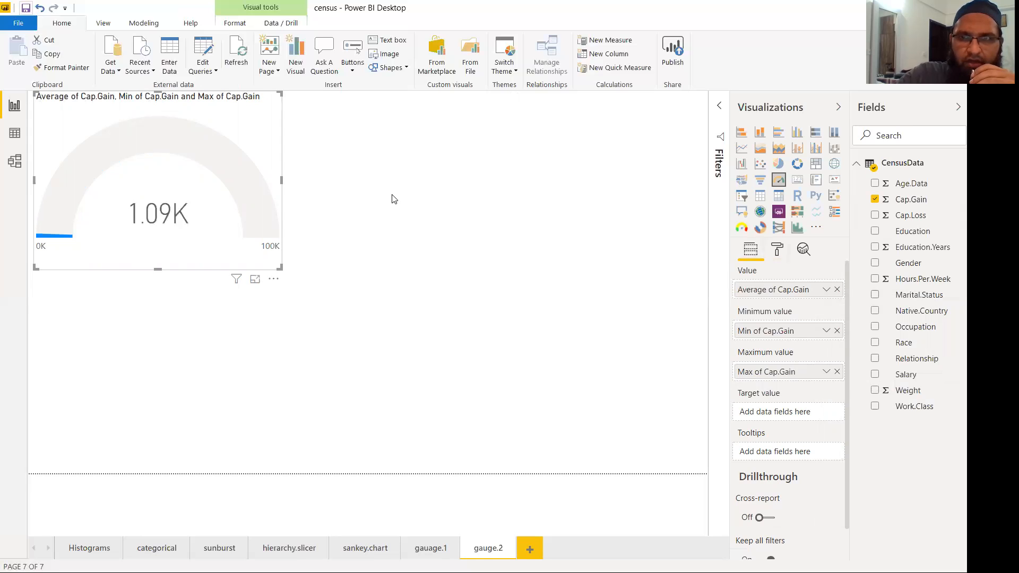
Step: Set the target on the gauge's axis to 40000
{"action": "left_click", "coordinate": [778, 249]}
{"action": "left_click", "coordinate": [780, 299]}
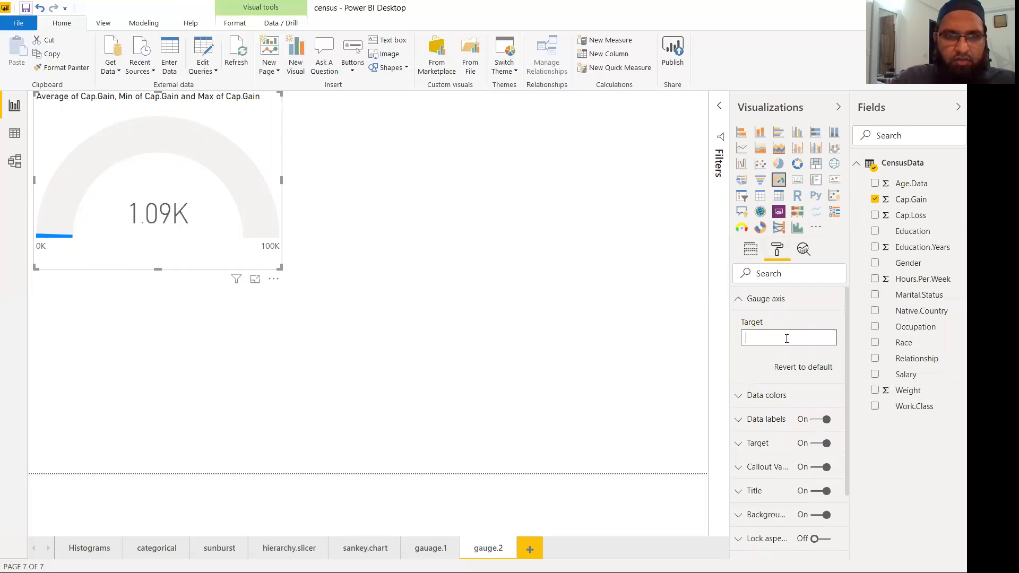
{"action": "left_click", "coordinate": [786, 338]}
{"action": "type", "text": "4000"}
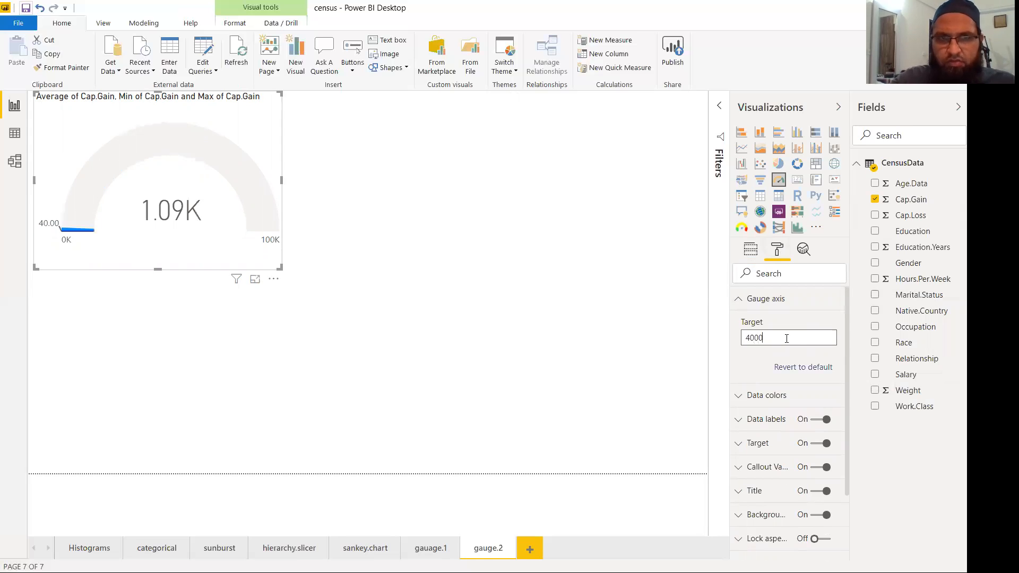
{"action": "type", "text": "0"}
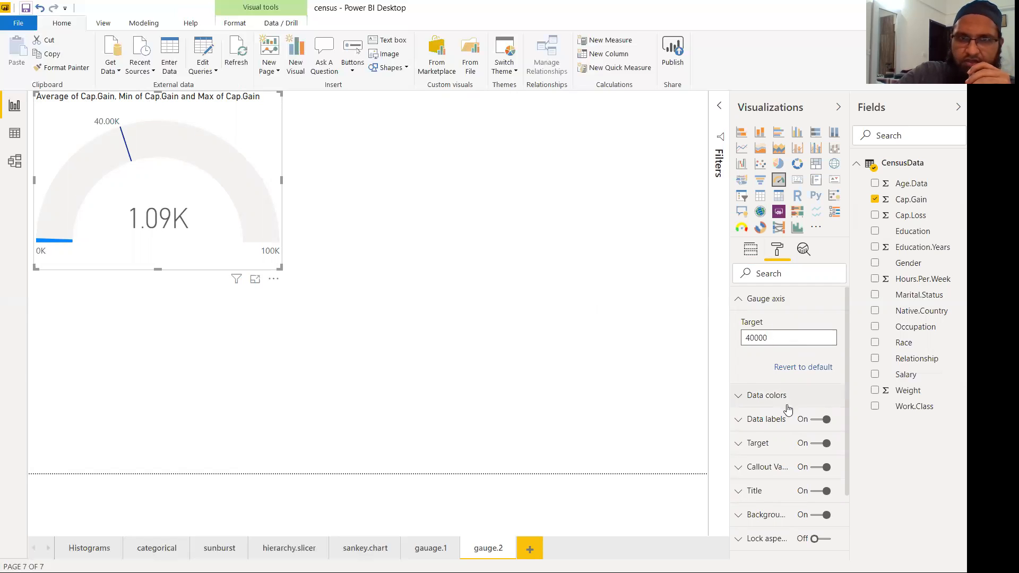
Step: Replace the gauge's title text with "Average Capital Gain"
{"action": "scroll", "coordinate": [787, 409], "scroll_direction": "down", "scroll_amount": 3}
{"action": "left_click", "coordinate": [739, 410]}
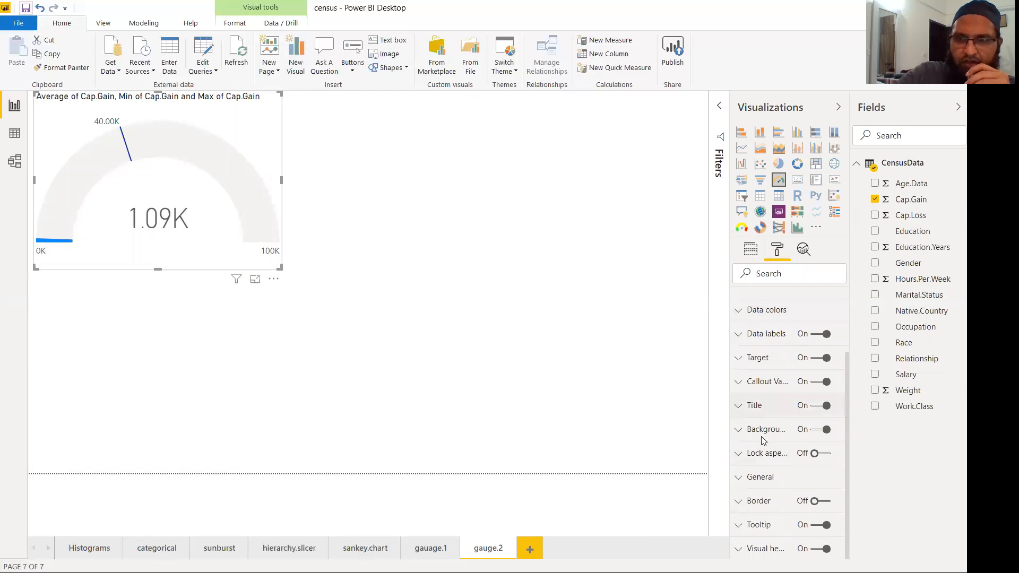
{"action": "left_click", "coordinate": [780, 449]}
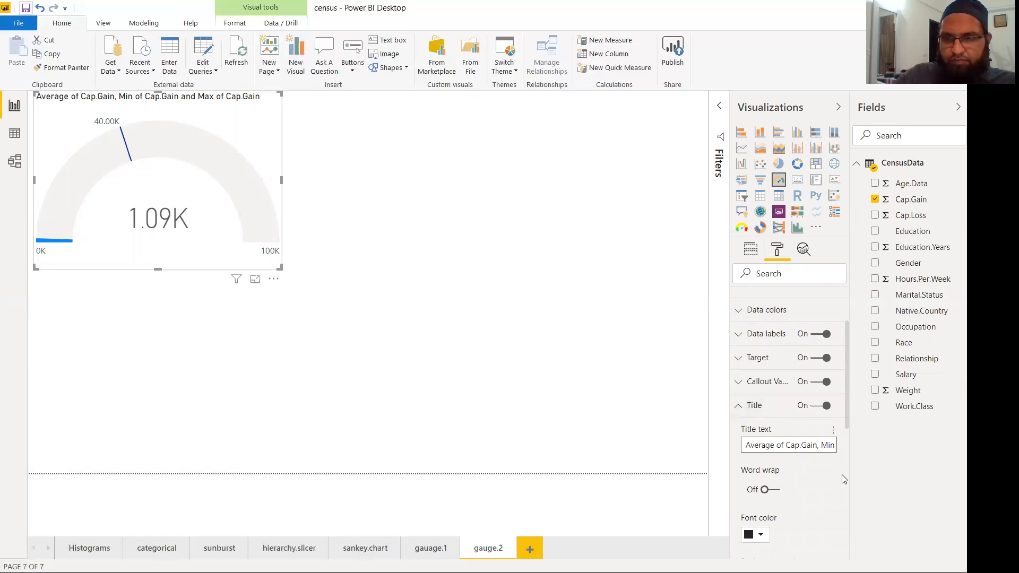
{"action": "key", "text": "ctrl+shift+Right"}
{"action": "key", "text": "ctrl+shift+Right"}
{"action": "key", "text": "ctrl+shift+Right"}
{"action": "key", "text": "ctrl+shift+Right"}
{"action": "key", "text": "ctrl+shift+Right"}
{"action": "key", "text": "ctrl+shift+Right"}
{"action": "key", "text": "ctrl+shift+Right"}
{"action": "key", "text": "ctrl+shift+Right"}
{"action": "key", "text": "ctrl+shift+Right"}
{"action": "key", "text": "Right"}
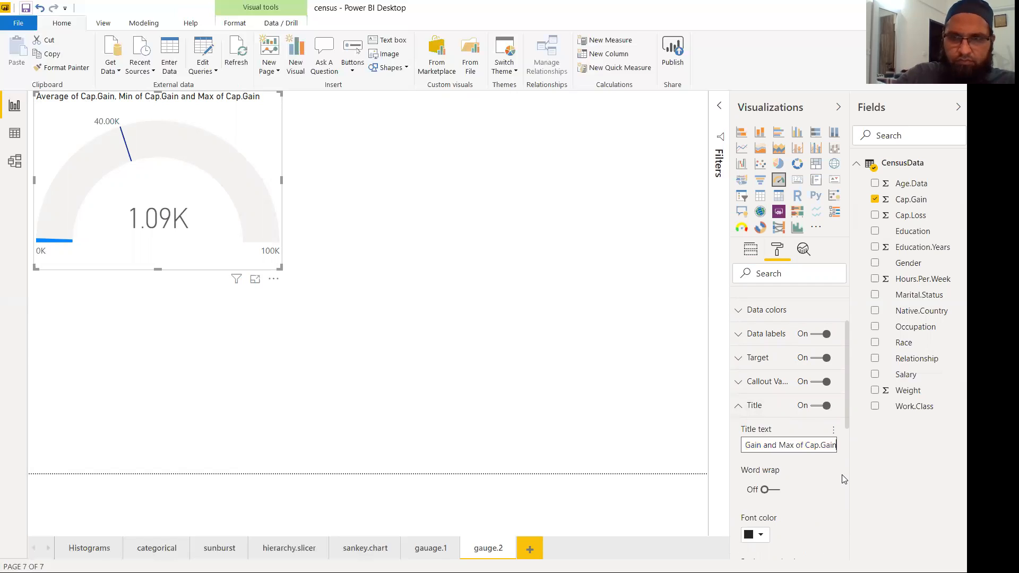
{"action": "key", "text": "BackSpace"}
{"action": "key", "text": "BackSpace"}
{"action": "key", "text": "BackSpace"}
{"action": "key", "text": "BackSpace"}
{"action": "key", "text": "BackSpace"}
{"action": "key", "text": "BackSpace"}
{"action": "key", "text": "BackSpace"}
{"action": "key", "text": "BackSpace"}
{"action": "key", "text": "BackSpace"}
{"action": "key", "text": "BackSpace"}
{"action": "key", "text": "BackSpace"}
{"action": "key", "text": "BackSpace"}
{"action": "key", "text": "BackSpace"}
{"action": "key", "text": "BackSpace"}
{"action": "key", "text": "BackSpace"}
{"action": "key", "text": "BackSpace"}
{"action": "key", "text": "BackSpace"}
{"action": "key", "text": "BackSpace"}
{"action": "key", "text": "BackSpace"}
{"action": "key", "text": "BackSpace"}
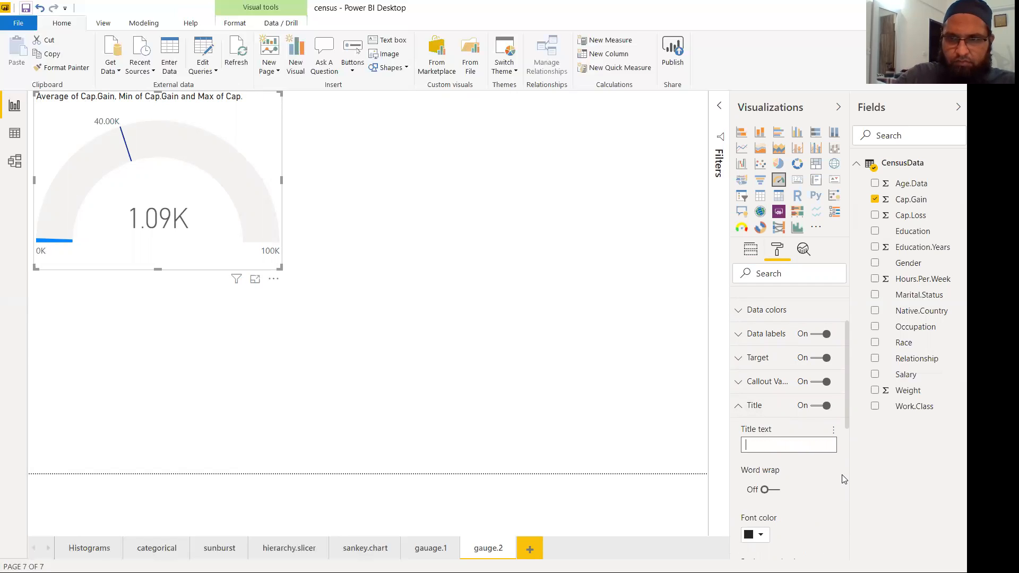
{"action": "type", "text": "AVerage Cap"}
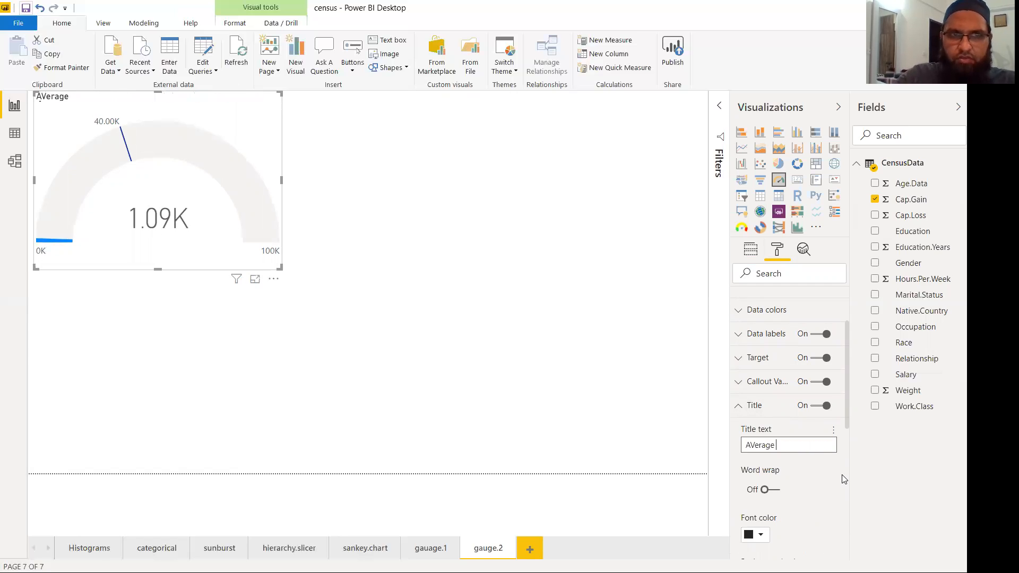
{"action": "key", "text": "BackSpace"}
{"action": "key", "text": "BackSpace"}
{"action": "key", "text": "BackSpace"}
{"action": "key", "text": "BackSpace"}
{"action": "key", "text": "BackSpace"}
{"action": "key", "text": "BackSpace"}
{"action": "key", "text": "BackSpace"}
{"action": "key", "text": "BackSpace"}
{"action": "key", "text": "BackSpace"}
{"action": "key", "text": "BackSpace"}
{"action": "key", "text": "BackSpace"}
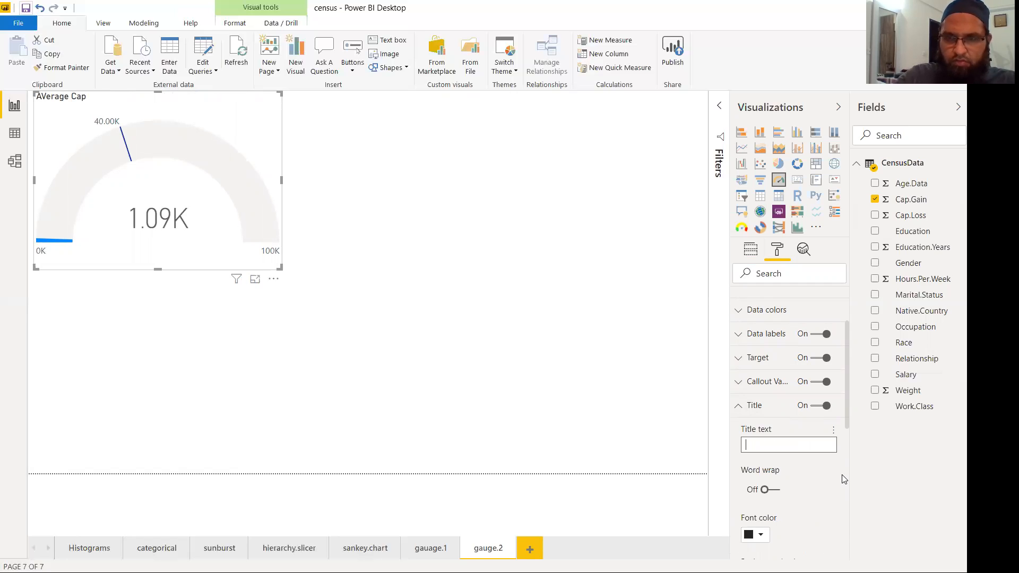
{"action": "type", "text": "verage"}
{"action": "key", "text": "Home"}
{"action": "type", "text": "A"}
{"action": "key", "text": "End"}
{"action": "type", "text": "Capi"}
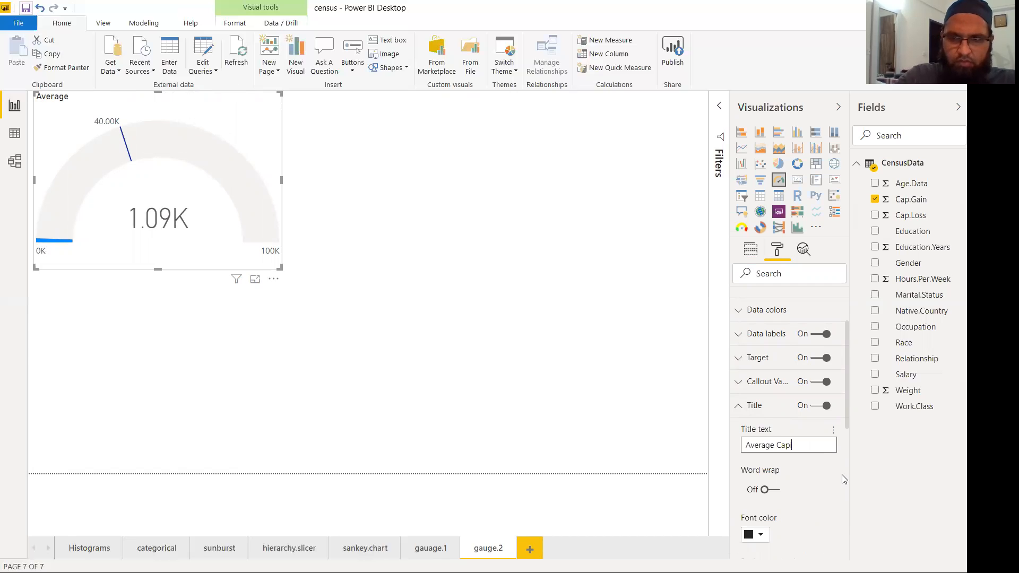
{"action": "type", "text": "tal Gain"}
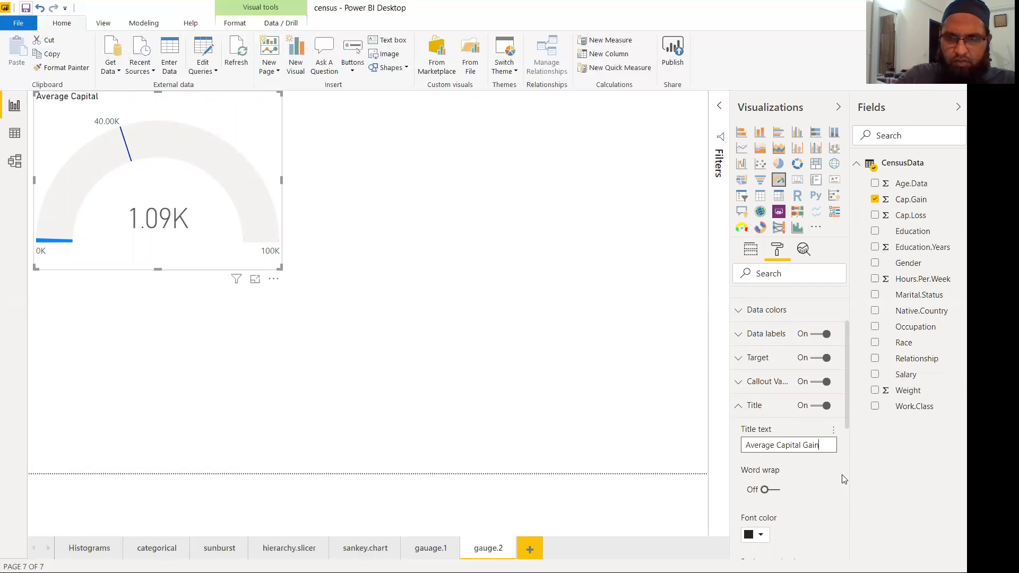
Step: Center the gauge's title and set its text size to 21 pt
{"action": "scroll", "coordinate": [822, 460], "scroll_direction": "down", "scroll_amount": 2}
{"action": "scroll", "coordinate": [822, 460], "scroll_direction": "down", "scroll_amount": 1}
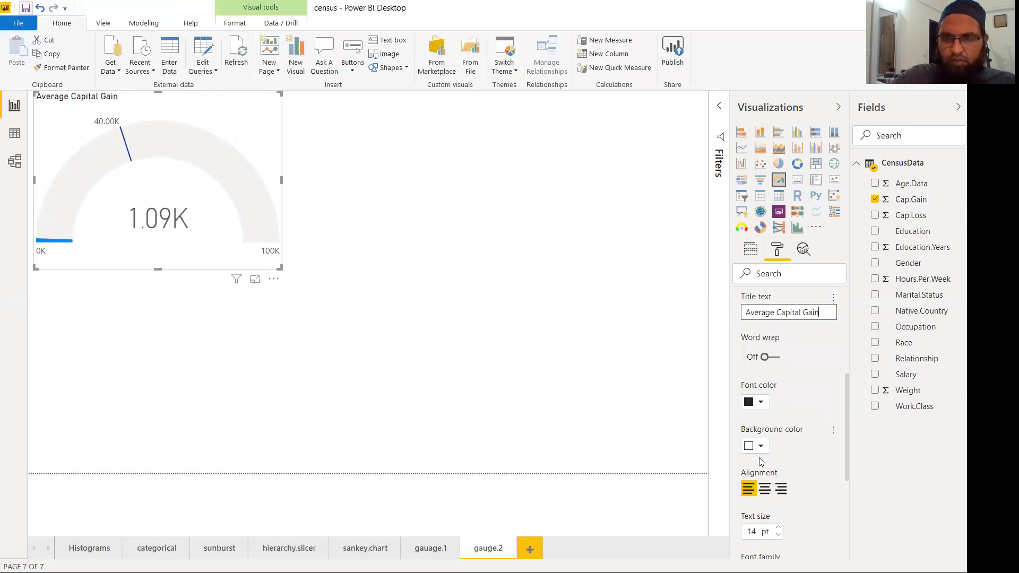
{"action": "left_click", "coordinate": [764, 488]}
{"action": "scroll", "coordinate": [769, 484], "scroll_direction": "down", "scroll_amount": 3}
{"action": "left_click", "coordinate": [778, 396]}
{"action": "left_click", "coordinate": [779, 395]}
{"action": "left_click", "coordinate": [778, 396]}
{"action": "left_click", "coordinate": [778, 396]}
{"action": "left_click", "coordinate": [778, 396]}
{"action": "left_click", "coordinate": [778, 396]}
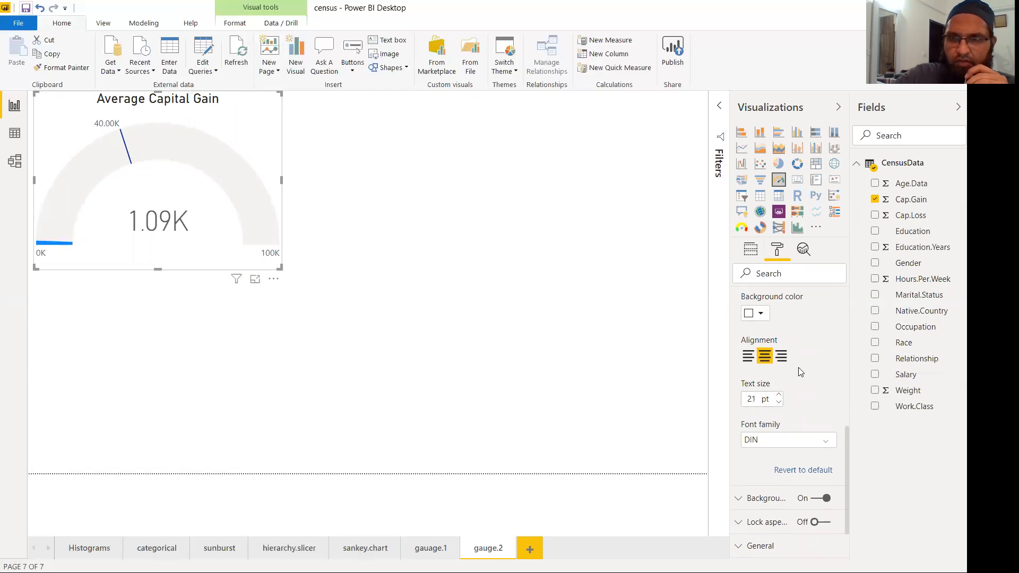
Step: Color the gauge's target label red from the theme colors and set its text size to 15 pt
{"action": "scroll", "coordinate": [775, 379], "scroll_direction": "up", "scroll_amount": 6}
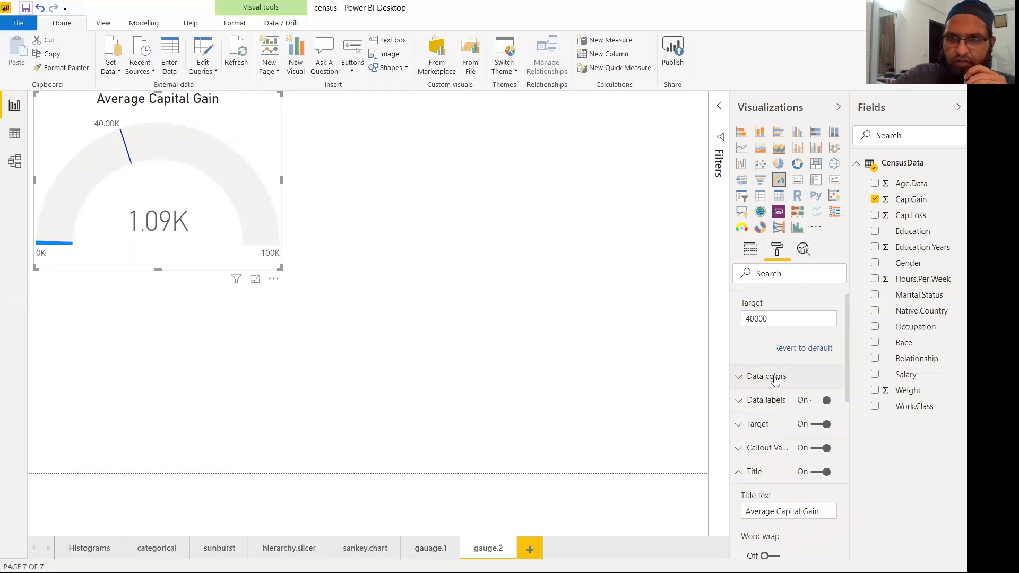
{"action": "left_click", "coordinate": [745, 425]}
{"action": "left_click", "coordinate": [762, 465]}
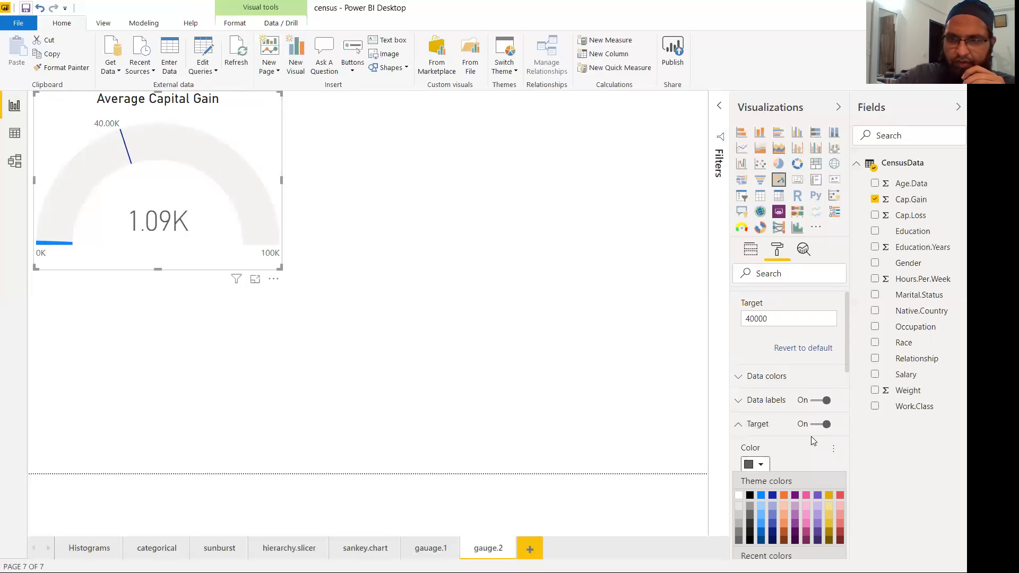
{"action": "left_click", "coordinate": [840, 496]}
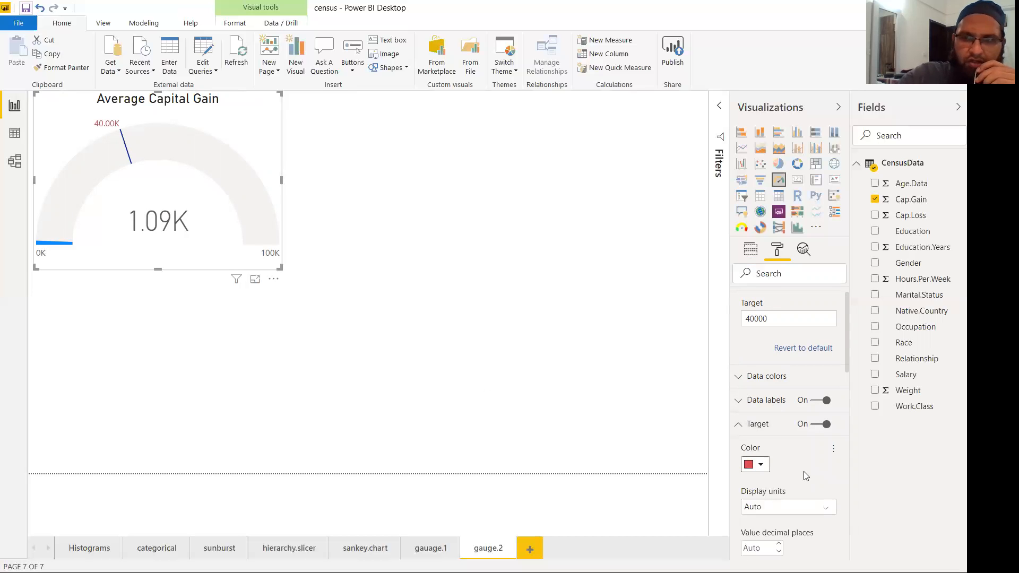
{"action": "scroll", "coordinate": [805, 480], "scroll_direction": "down", "scroll_amount": 1}
{"action": "scroll", "coordinate": [805, 479], "scroll_direction": "down", "scroll_amount": 1}
{"action": "left_click", "coordinate": [778, 454]}
{"action": "left_click", "coordinate": [779, 454]}
{"action": "left_click", "coordinate": [779, 454]}
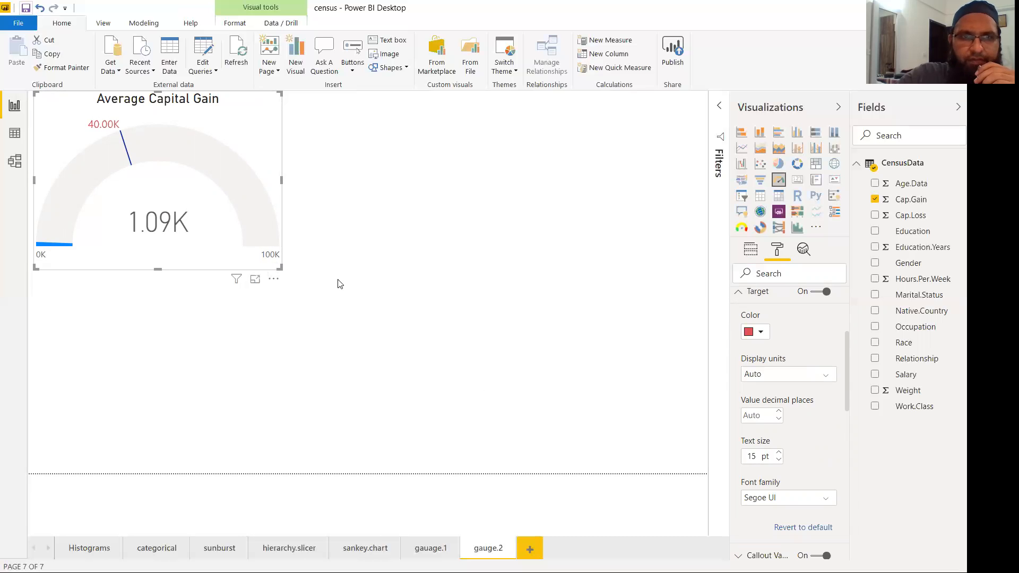
Step: Insert a slicer for the Cap.Gain field below the Average Capital Gain gauge
{"action": "left_click", "coordinate": [422, 533]}
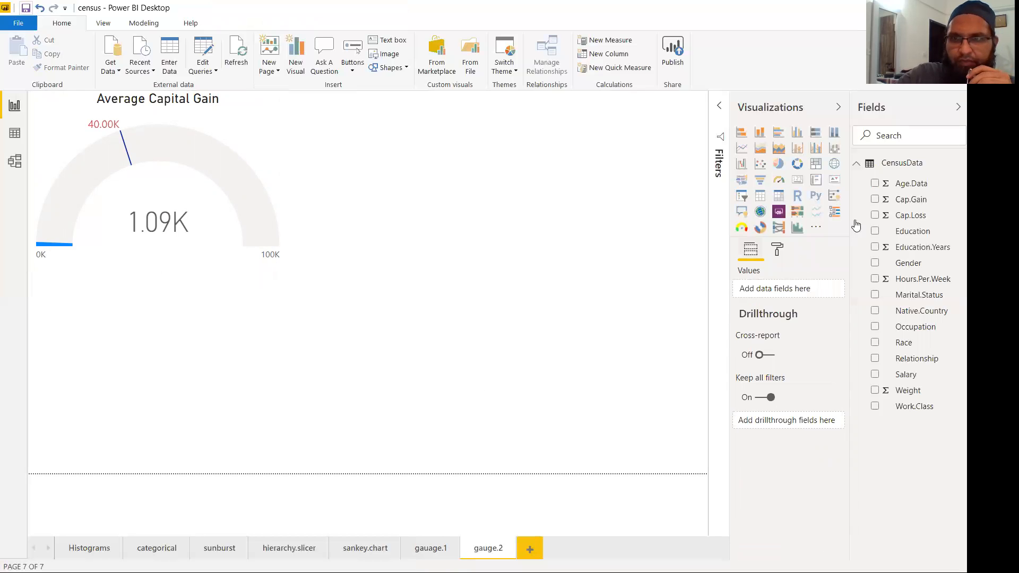
{"action": "left_click", "coordinate": [742, 197]}
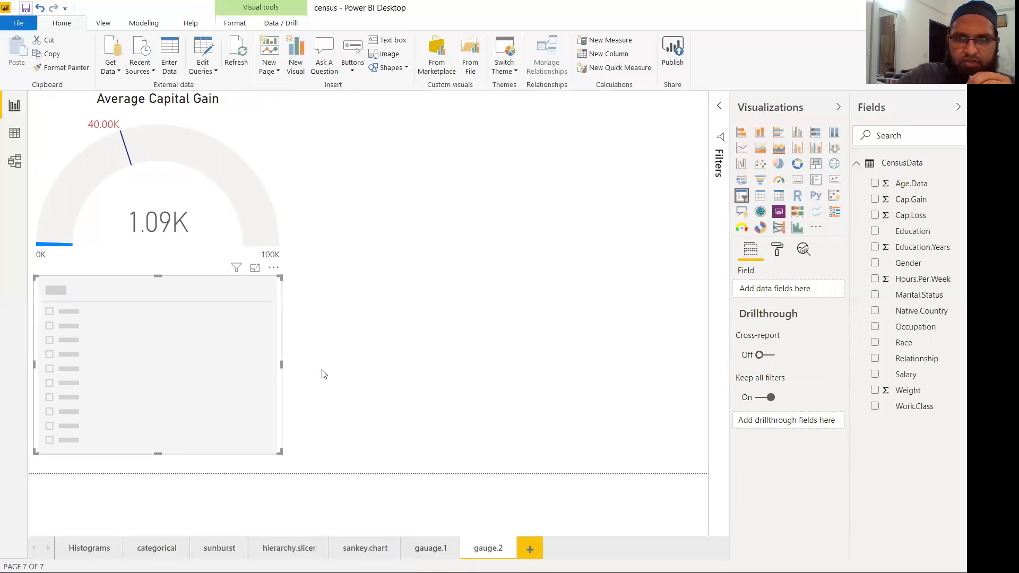
{"action": "left_click_drag", "start_coordinate": [923, 207], "coordinate": [51, 298]}
Step: Set the Cap.Gain slicer's lower limit to 1 and reduce the slicer's height to fit its range slider
{"action": "left_click", "coordinate": [55, 300]}
{"action": "type", "text": "1"}
{"action": "left_click", "coordinate": [363, 369]}
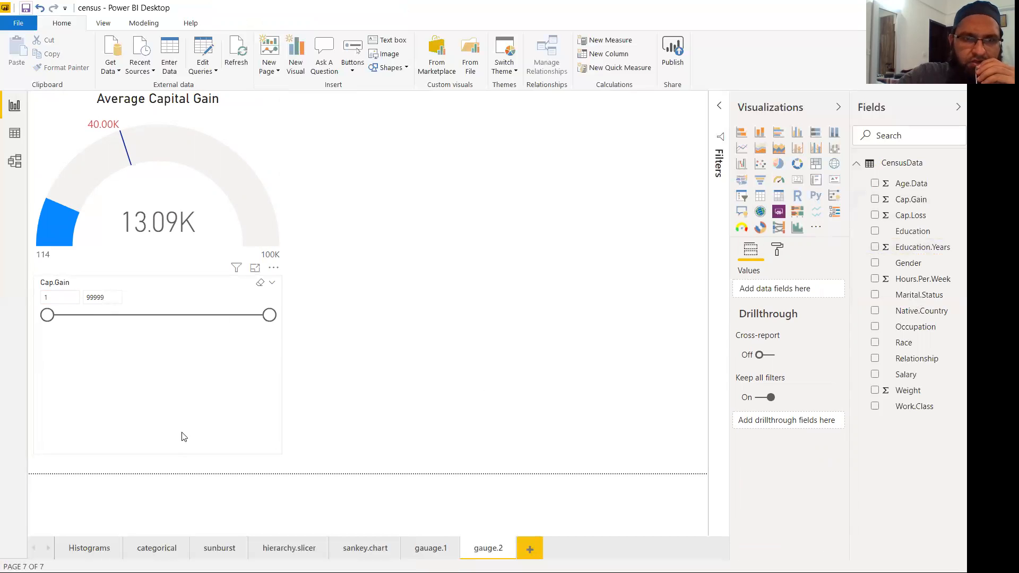
{"action": "left_click", "coordinate": [159, 455]}
{"action": "left_click_drag", "start_coordinate": [159, 456], "coordinate": [148, 339]}
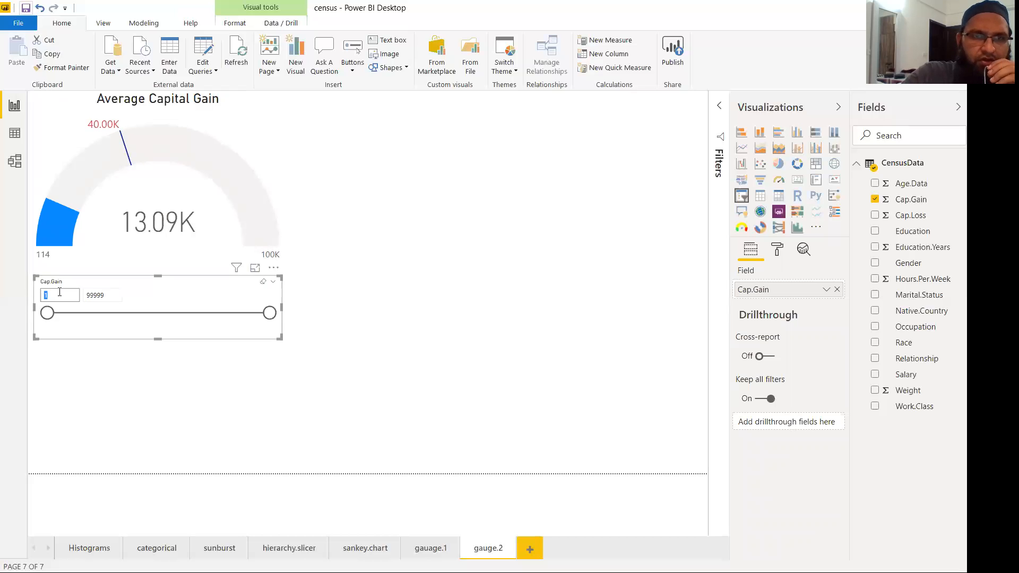
Step: Set the Cap.Gain slicer's lower limit to 1000 and reduce its upper limit to about 63621
{"action": "type", "text": "1000"}
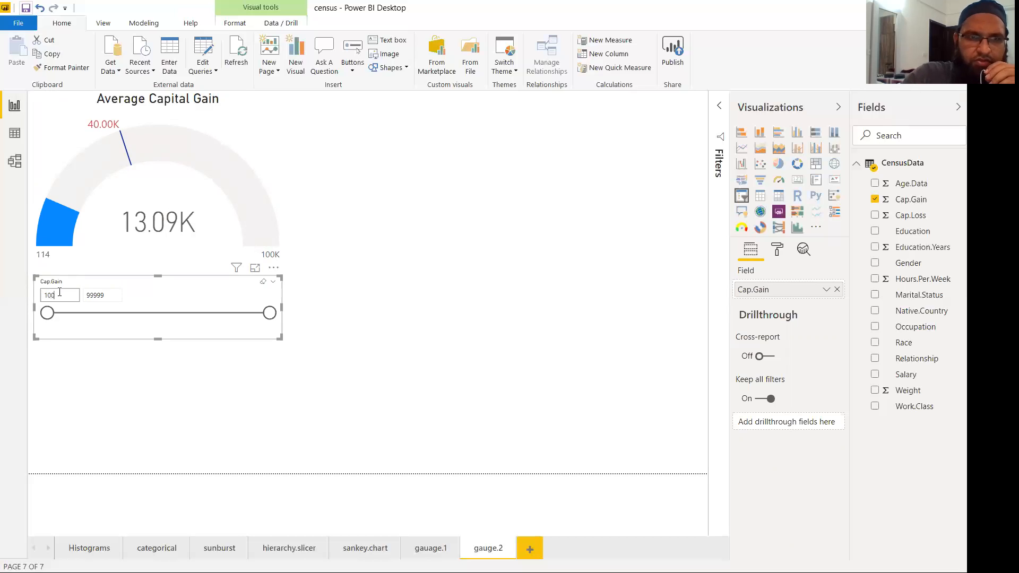
{"action": "left_click", "coordinate": [170, 407]}
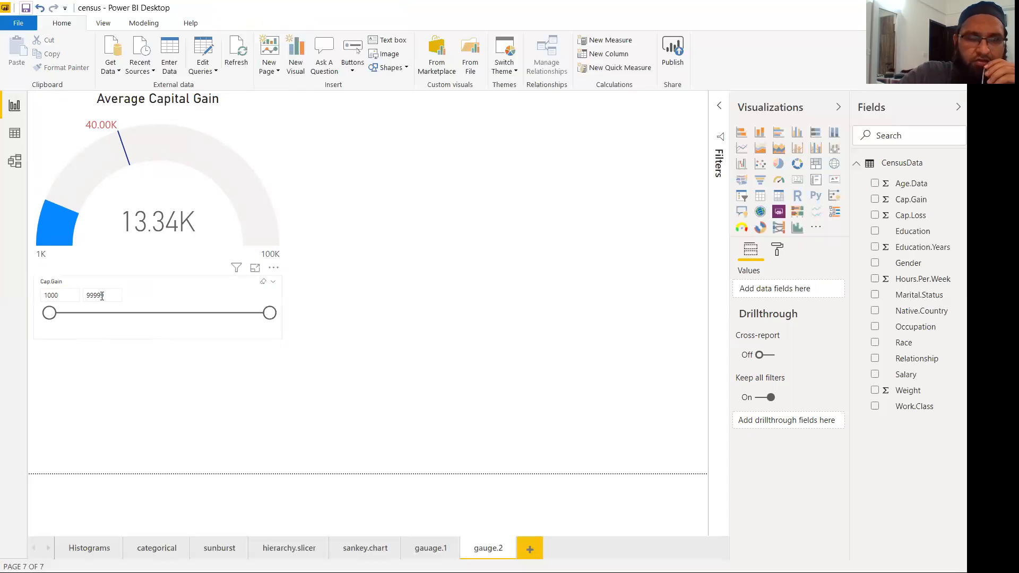
{"action": "left_click_drag", "start_coordinate": [269, 313], "coordinate": [190, 324]}
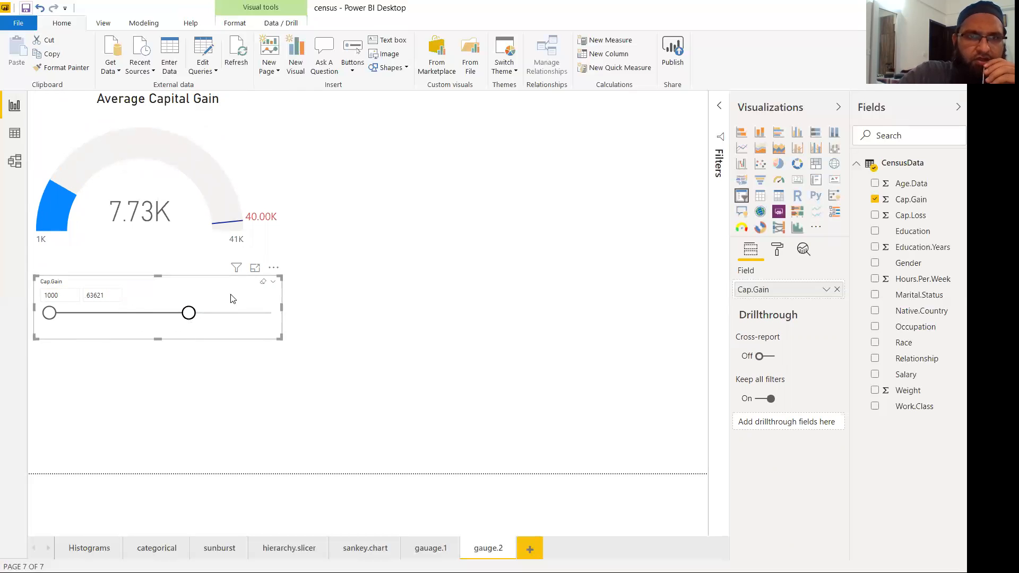
Step: Compare the gauges on the gauage.1 page with the Average Capital Gain gauge on gauge.2, ending on gauage.1
{"action": "left_click", "coordinate": [444, 554]}
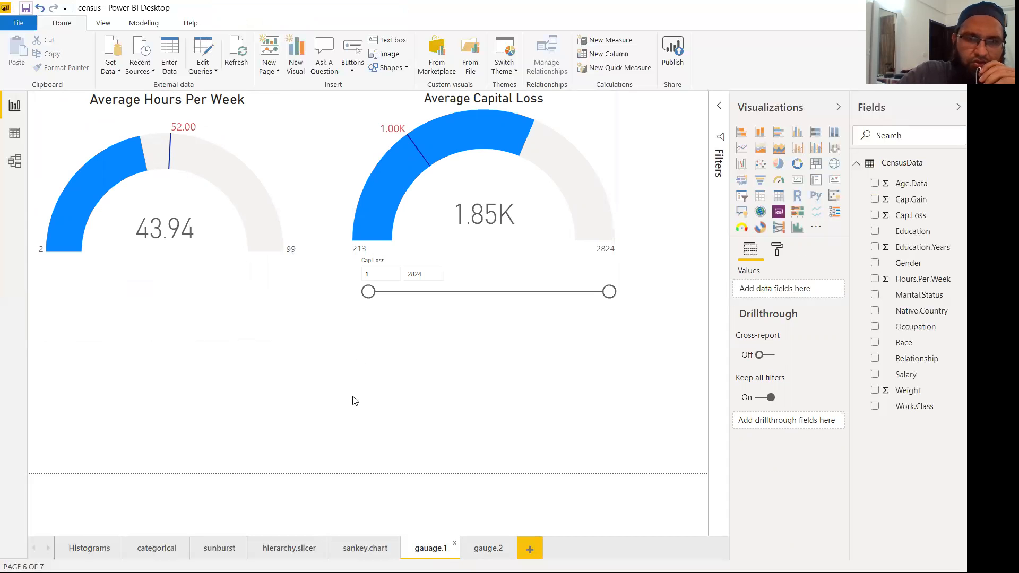
{"action": "left_click", "coordinate": [485, 548]}
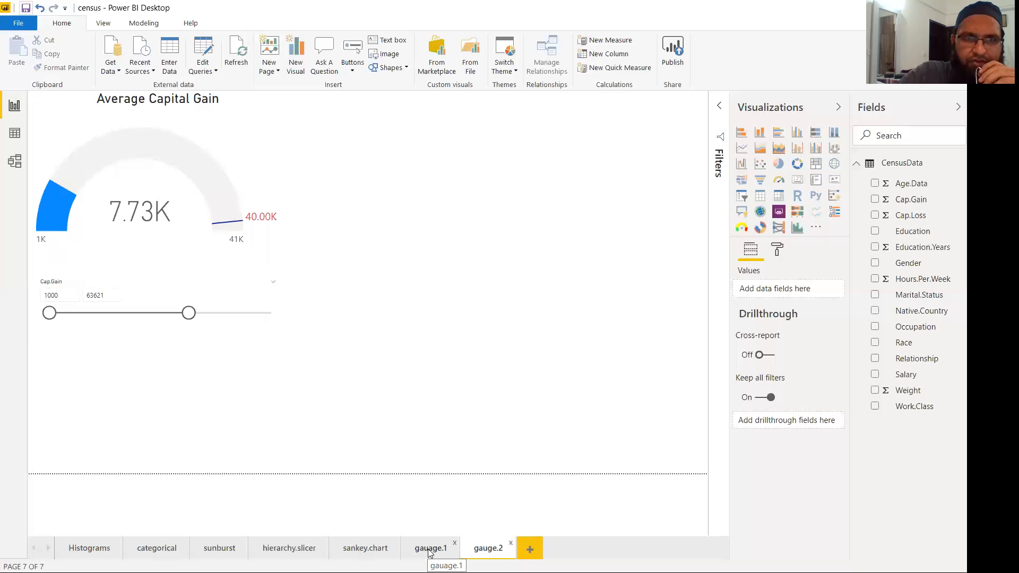
{"action": "left_click", "coordinate": [430, 550]}
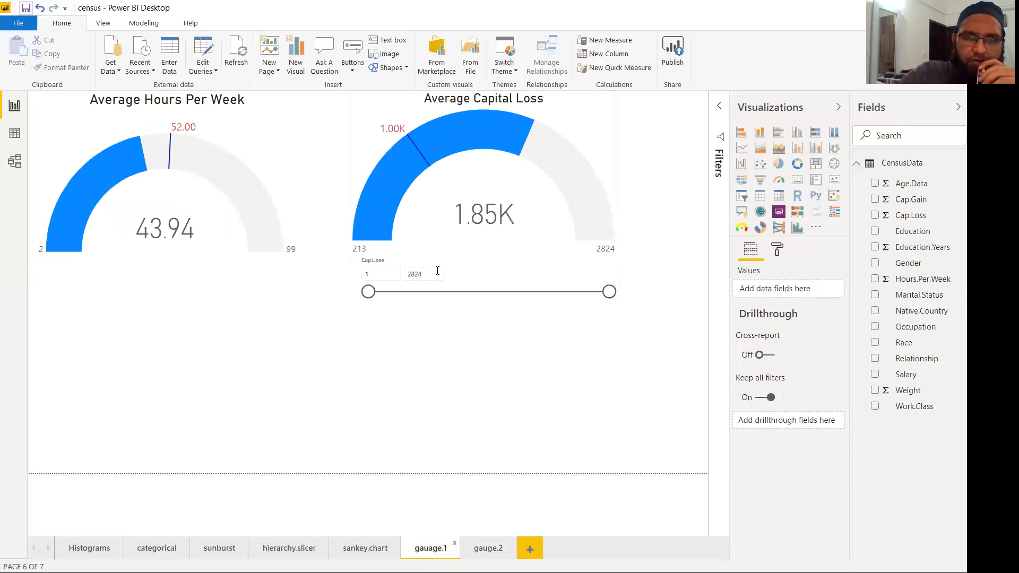